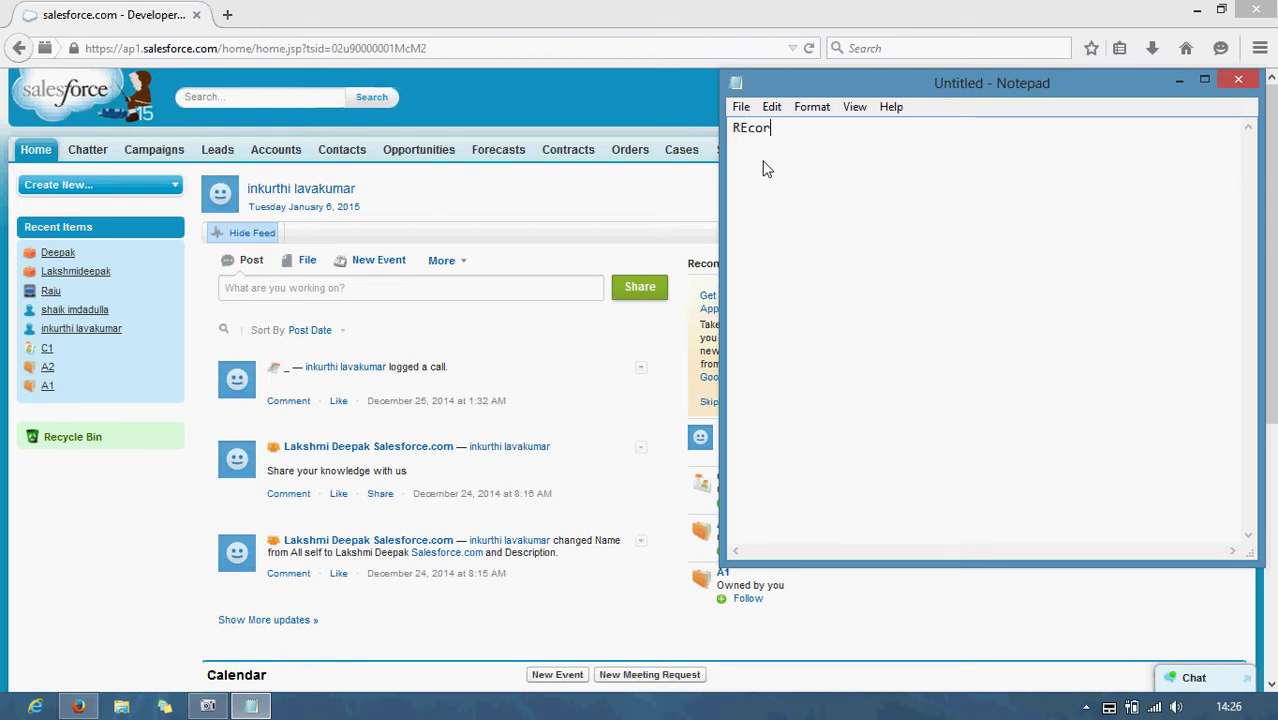
- In the Notepad note, complete the heading "REcord types:" and add the line "how to differentiate picklist values rec" beneath it
{"action": "type", "text": "typesa"}
{"action": "key", "text": "BackSpace"}
{"action": "type", "text": ":"}
{"action": "key", "text": "Return"}
{"action": "key", "text": "Return"}
{"action": "type", "text": "how to differenti"}
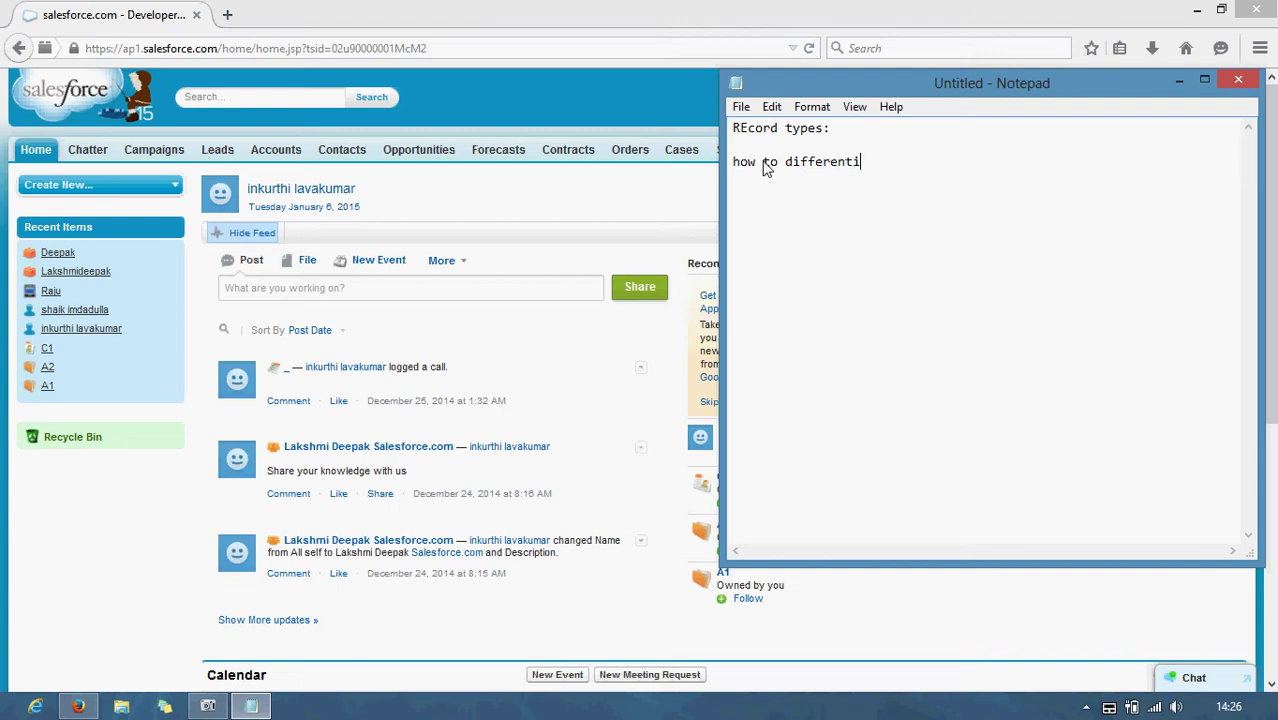
{"action": "type", "text": "ate picklist val"}
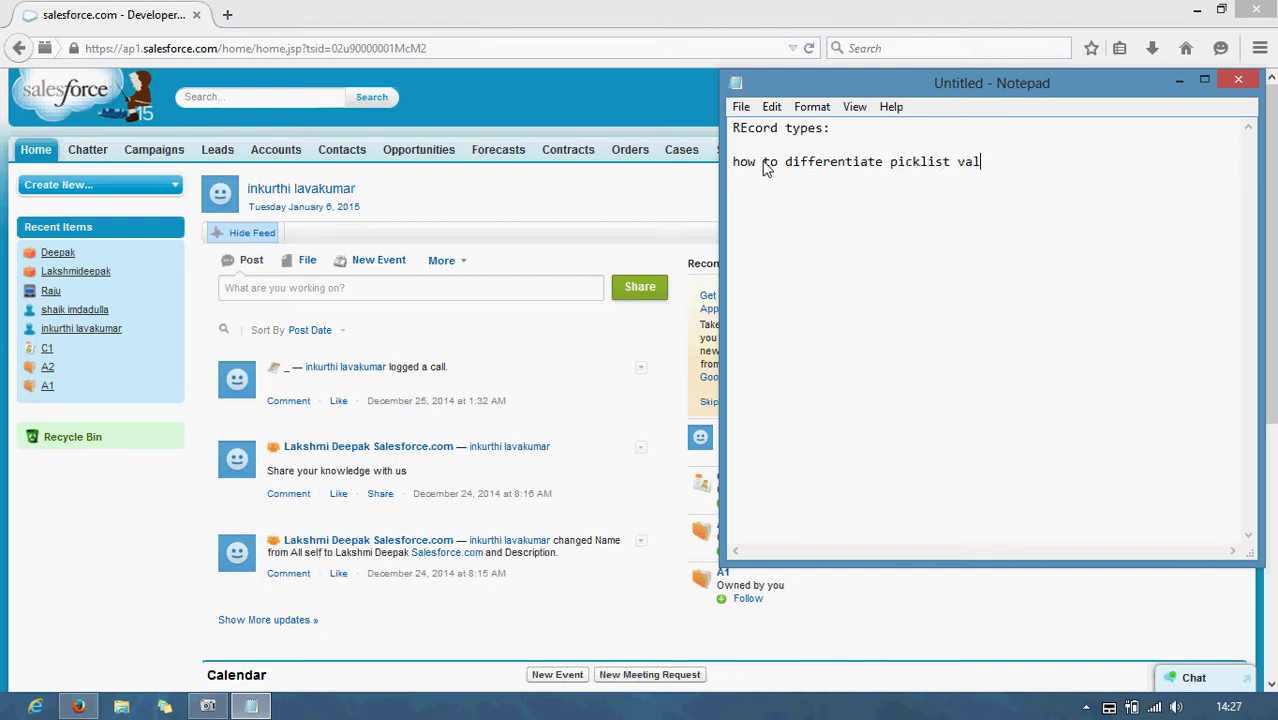
{"action": "type", "text": "ues rec"}
{"action": "key", "text": "Return"}
- Add the note lines "student and faculty" and "student from 4 states : ap, tn, kar, kera"
{"action": "type", "text": "student and fa"}
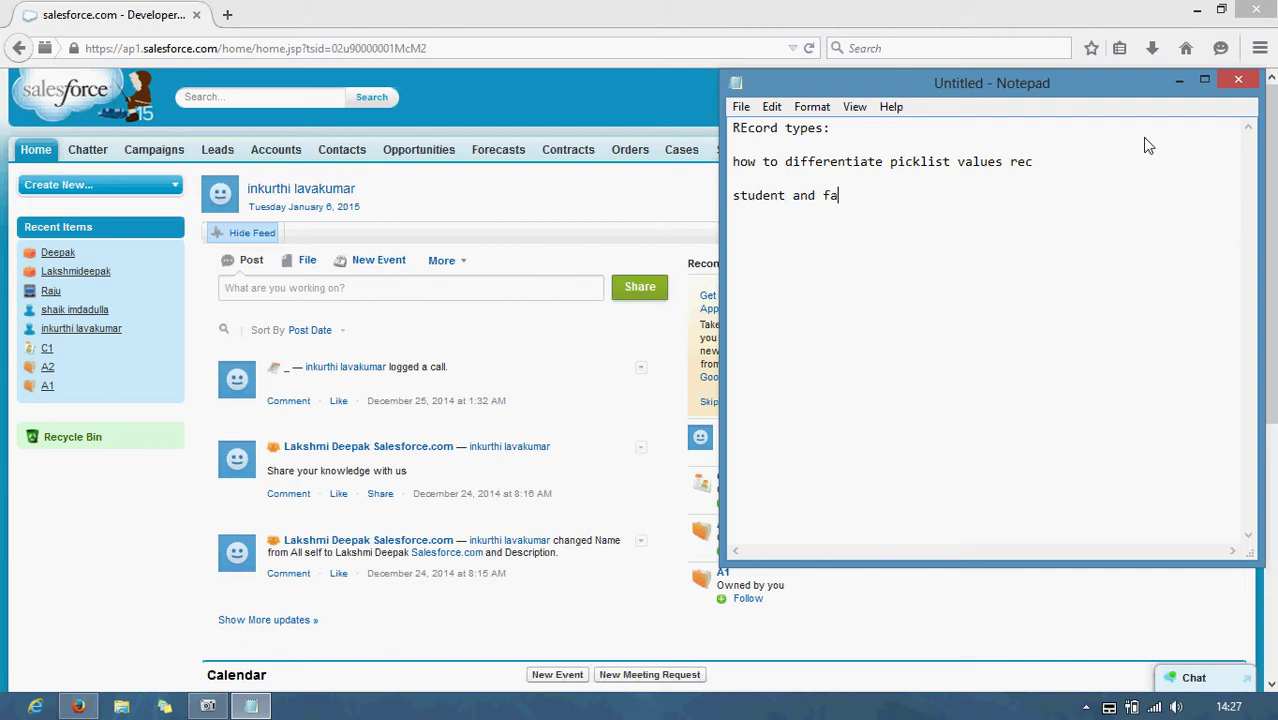
{"action": "type", "text": "culty  st"}
{"action": "type", "text": "udent fro"}
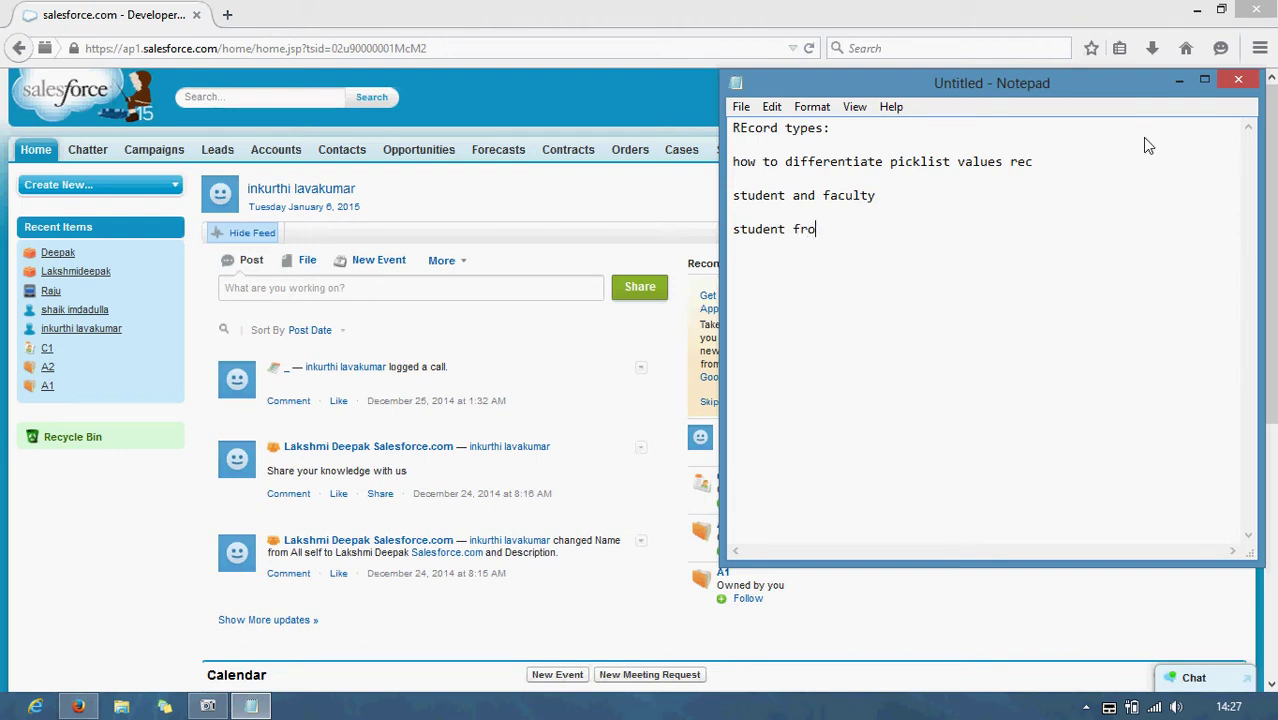
{"action": "type", "text": "m 4 states : ap, tn, k"}
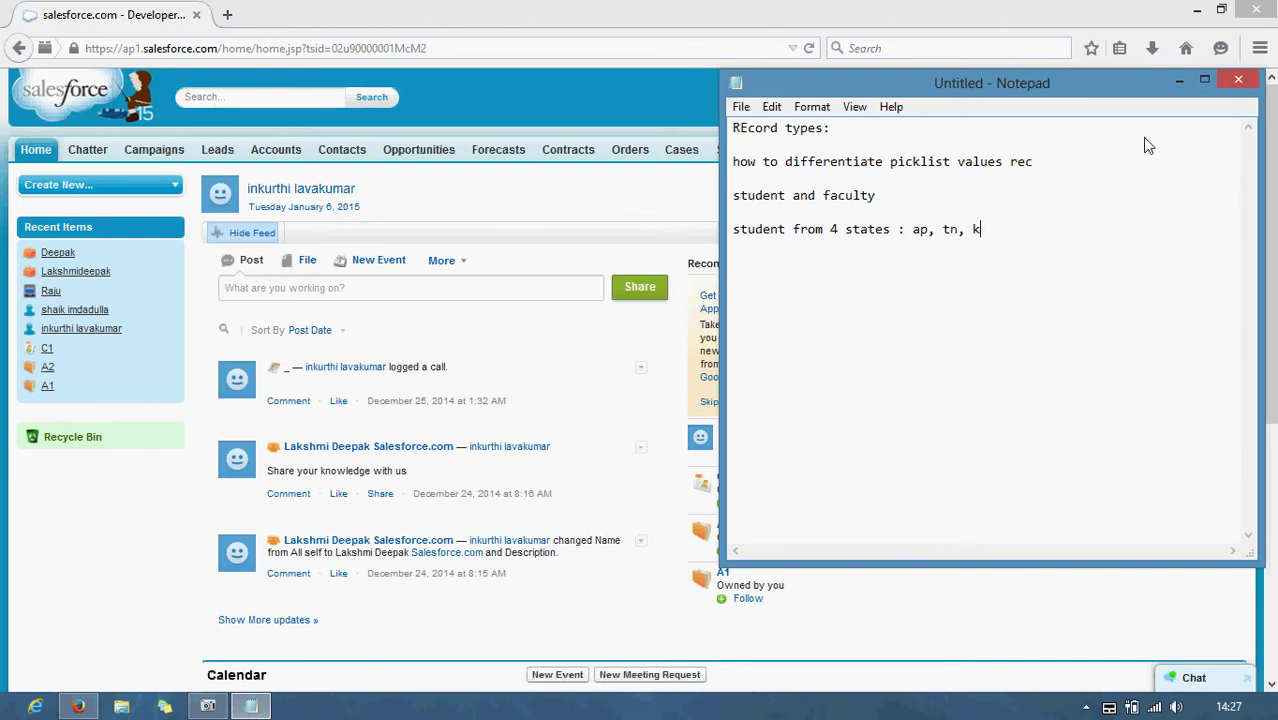
{"action": "type", "text": "ar, kera"}
- Add a further note line reading "faculty from 2 strae: ie ,,, ap , and tn"
{"action": "key", "text": "Return"}
{"action": "type", "text": "faculty fr"}
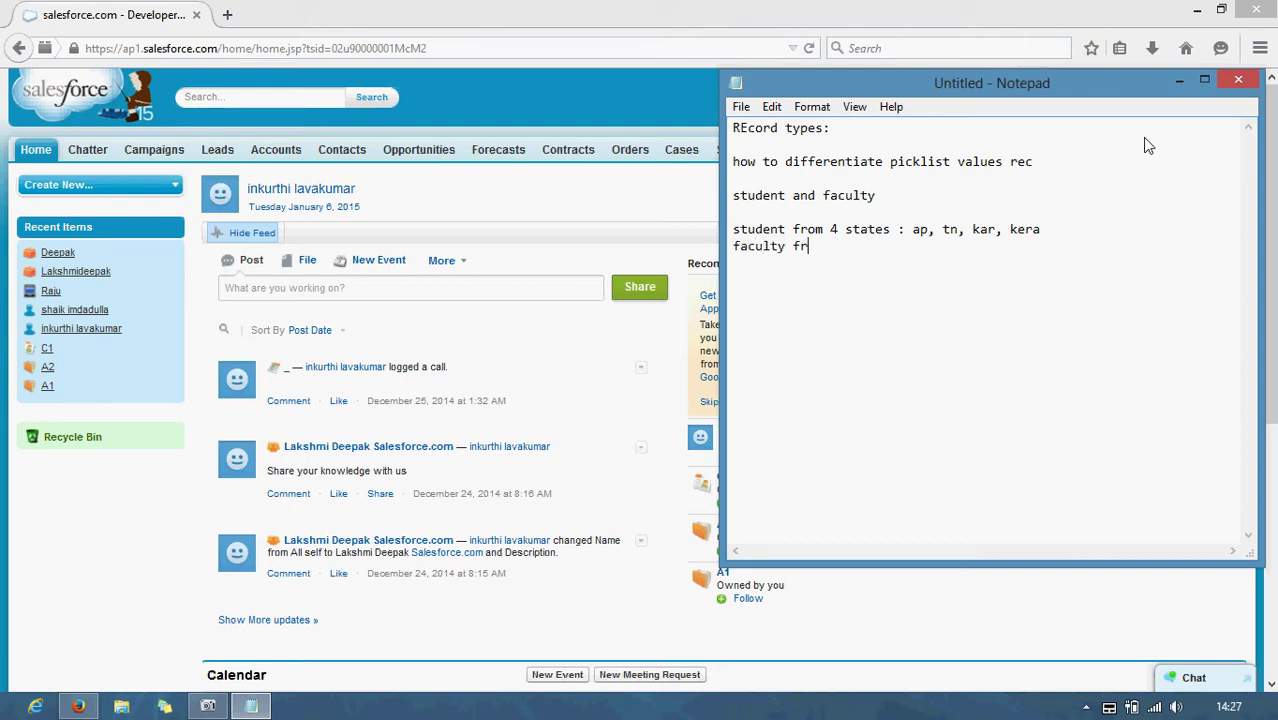
{"action": "type", "text": "om 2 strae: "}
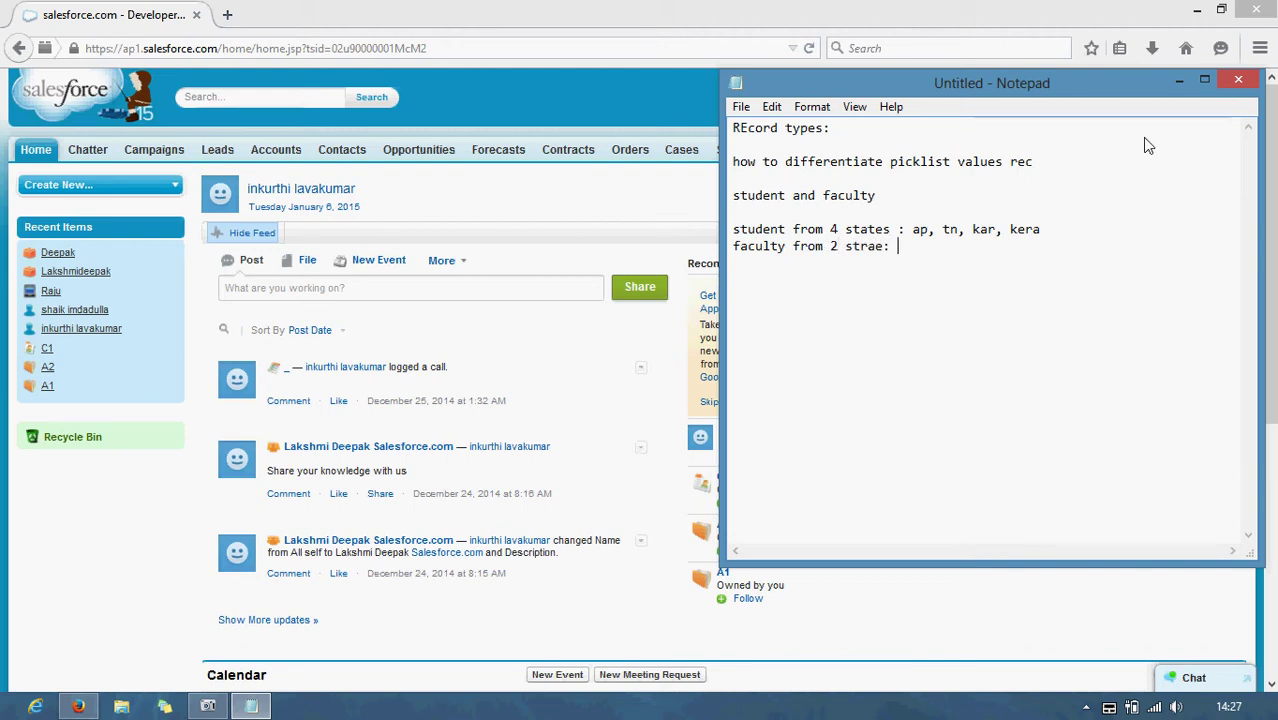
{"action": "type", "text": "ie ,,, ap , and tn"}
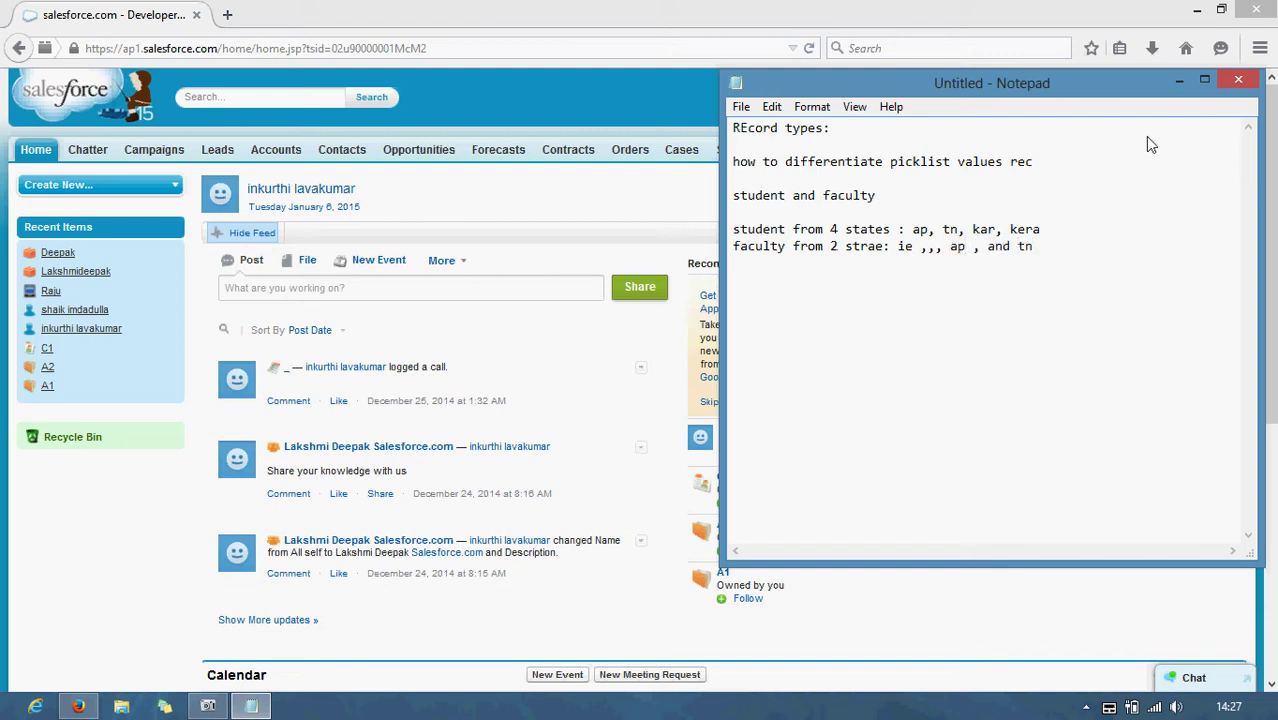
- Switch to Salesforce, change to the College Management app, and open a new College DataBase entry form for the Employee Record type
{"action": "left_click", "coordinate": [1037, 17]}
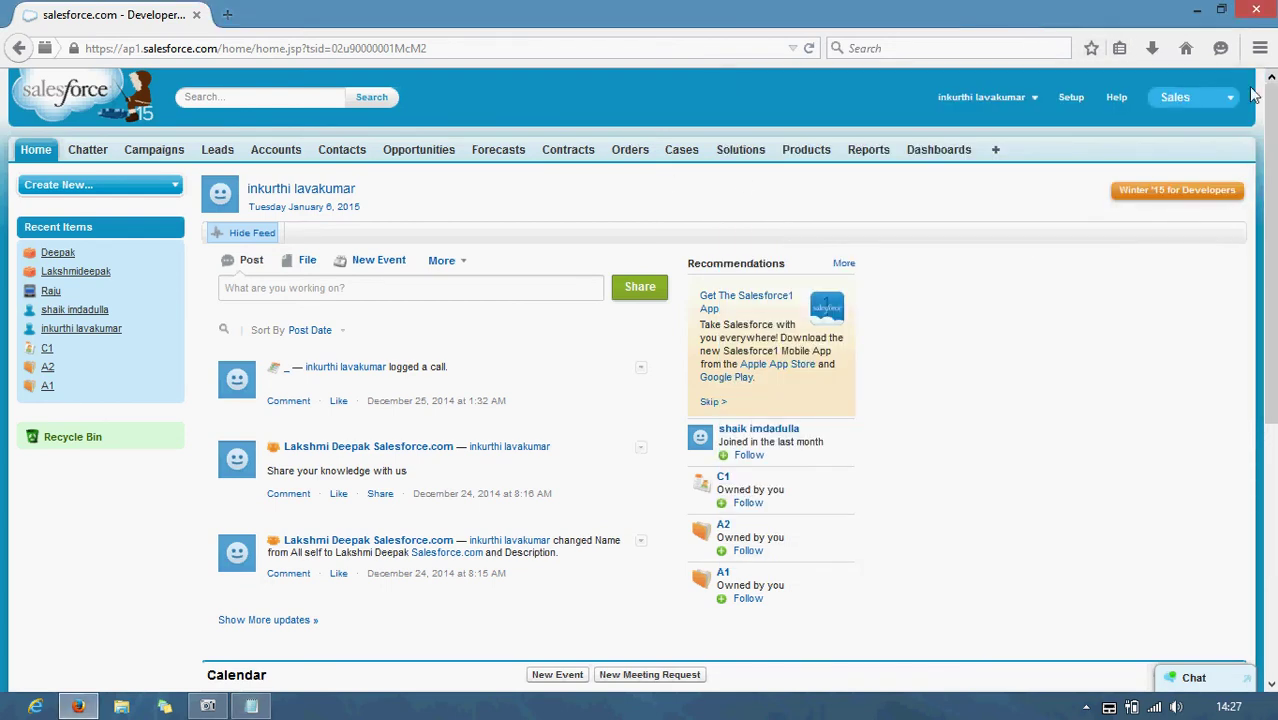
{"action": "left_click", "coordinate": [1201, 99]}
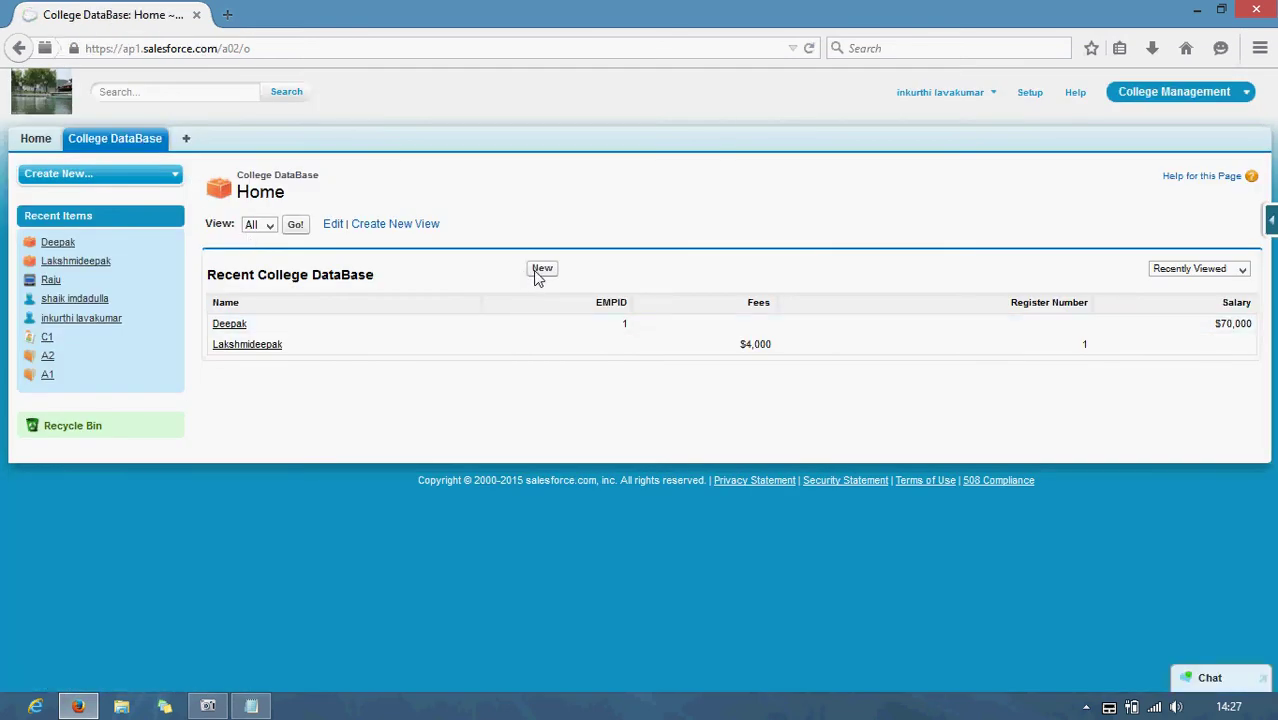
{"action": "left_click", "coordinate": [539, 271]}
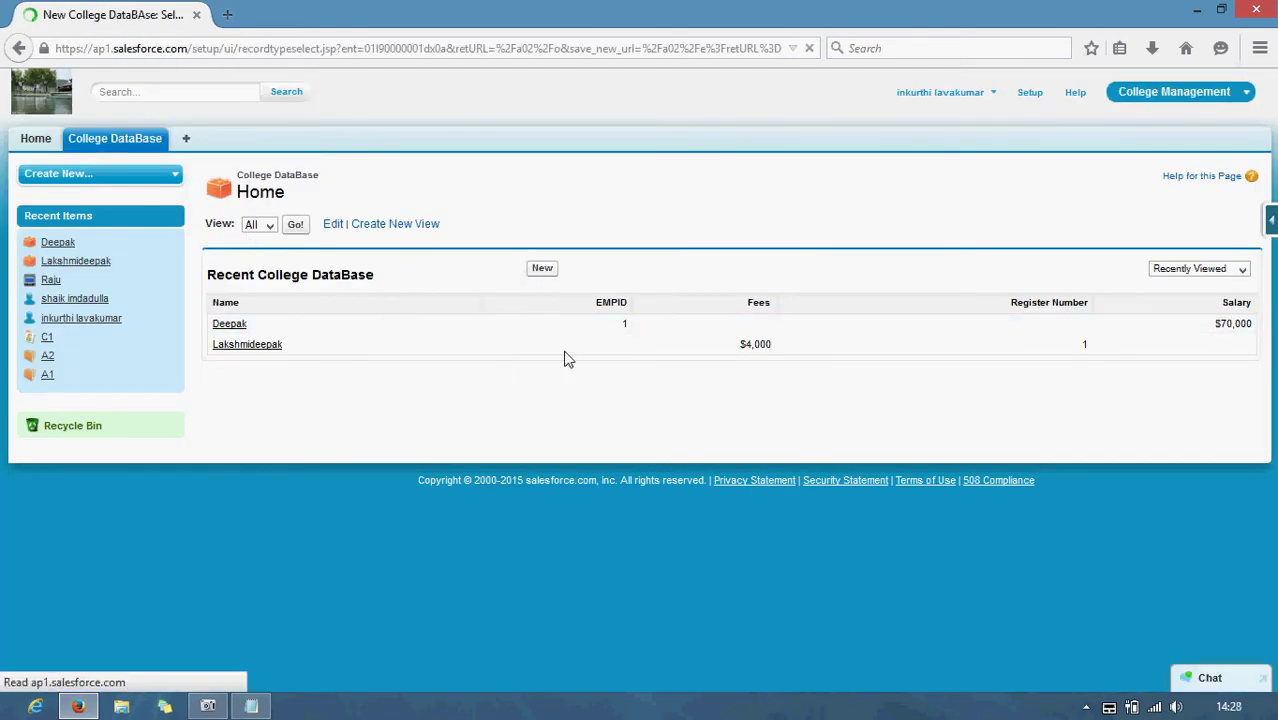
{"action": "left_click", "coordinate": [516, 303]}
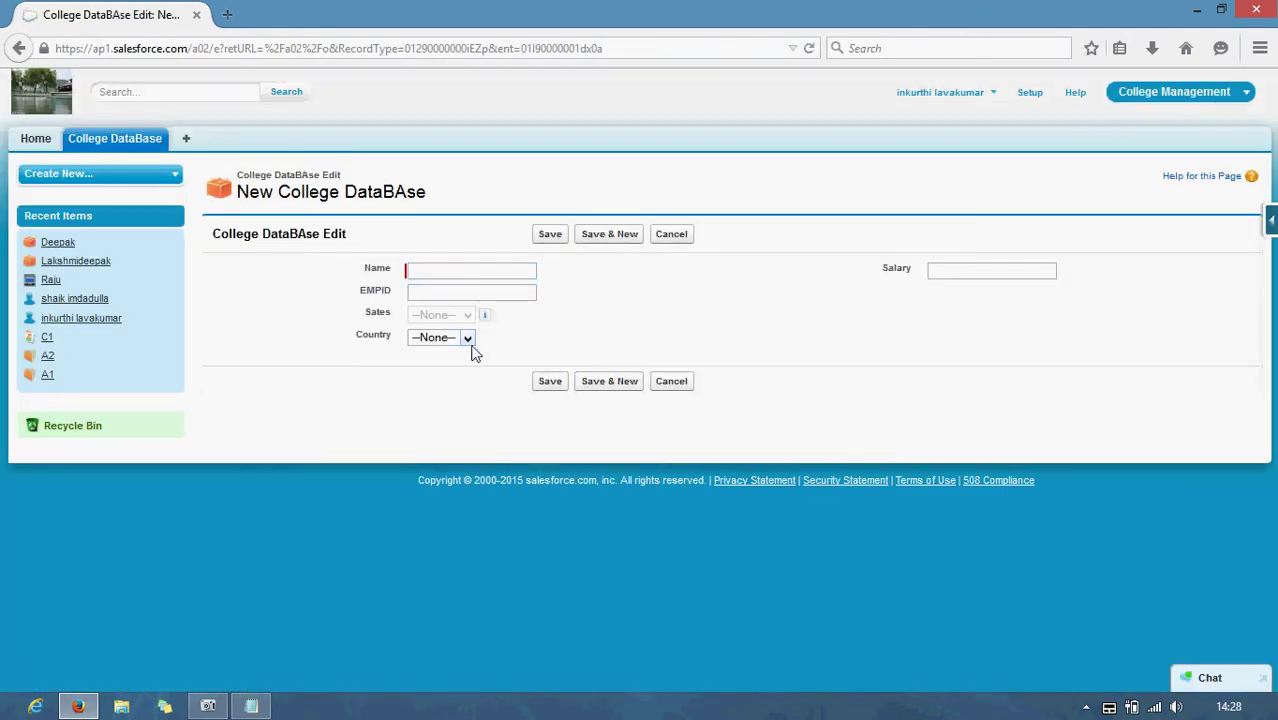
{"action": "left_click", "coordinate": [472, 346]}
{"action": "left_click", "coordinate": [473, 347]}
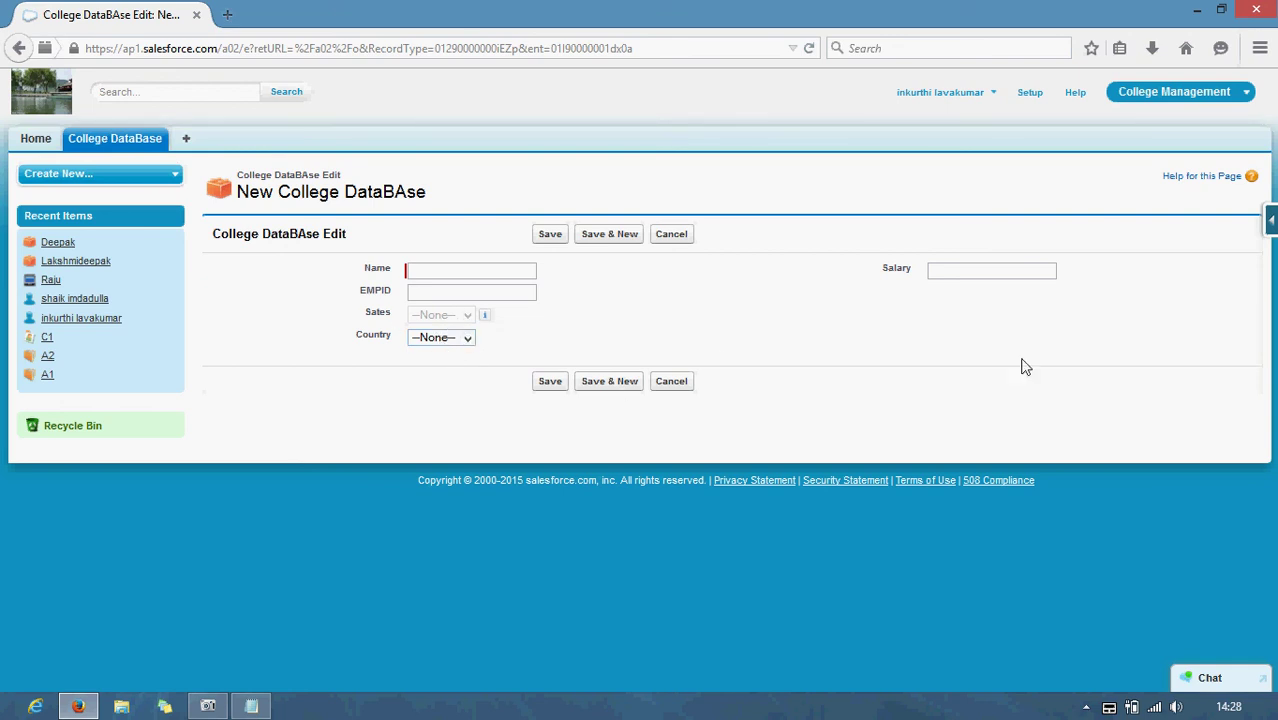
- Open the College DataBAse object's field definitions and start a new custom field of type Picklist
{"action": "left_click", "coordinate": [1272, 240]}
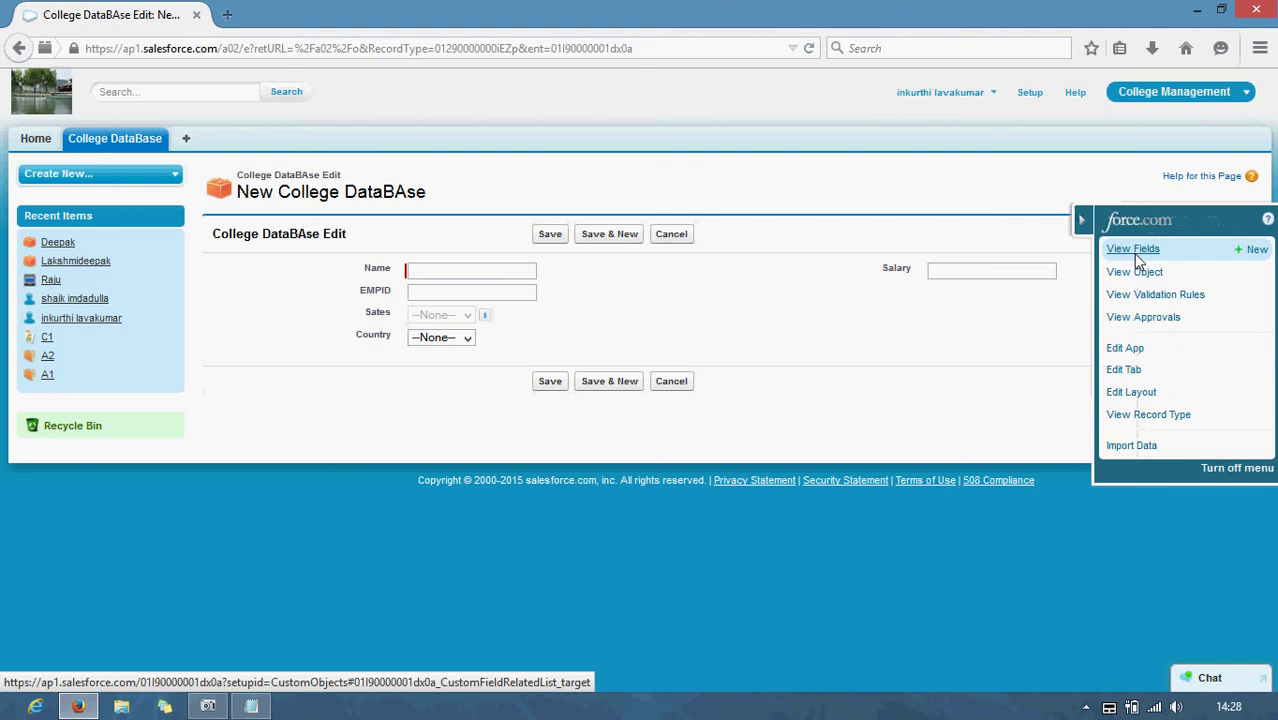
{"action": "left_click", "coordinate": [1133, 253]}
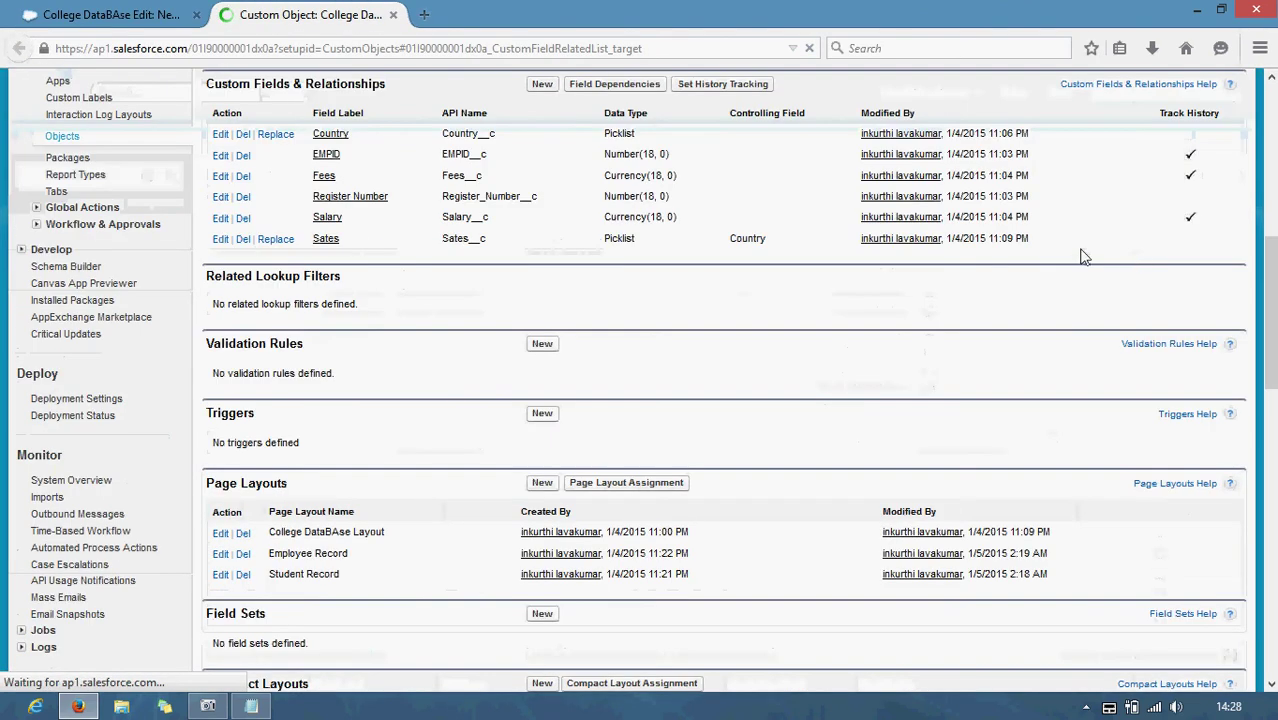
{"action": "left_click", "coordinate": [550, 86]}
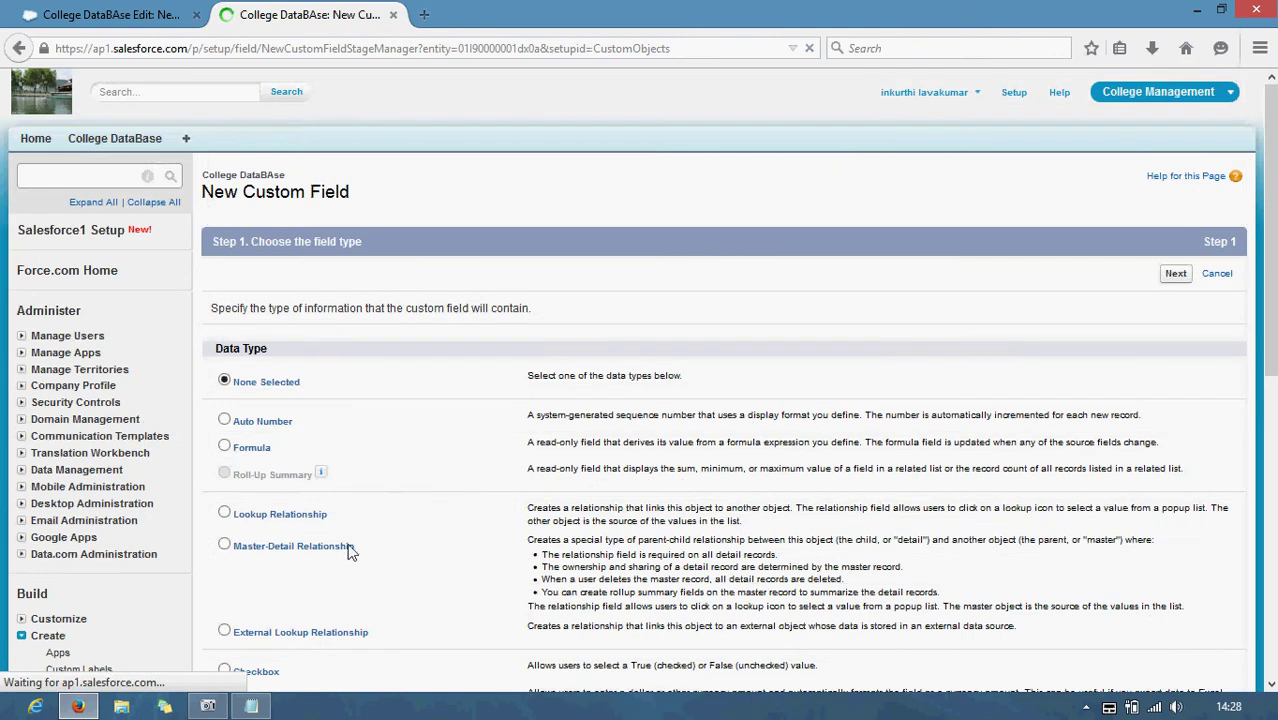
{"action": "scroll", "coordinate": [350, 547], "scroll_direction": "down", "scroll_amount": 3}
{"action": "scroll", "coordinate": [329, 508], "scroll_direction": "down", "scroll_amount": 8}
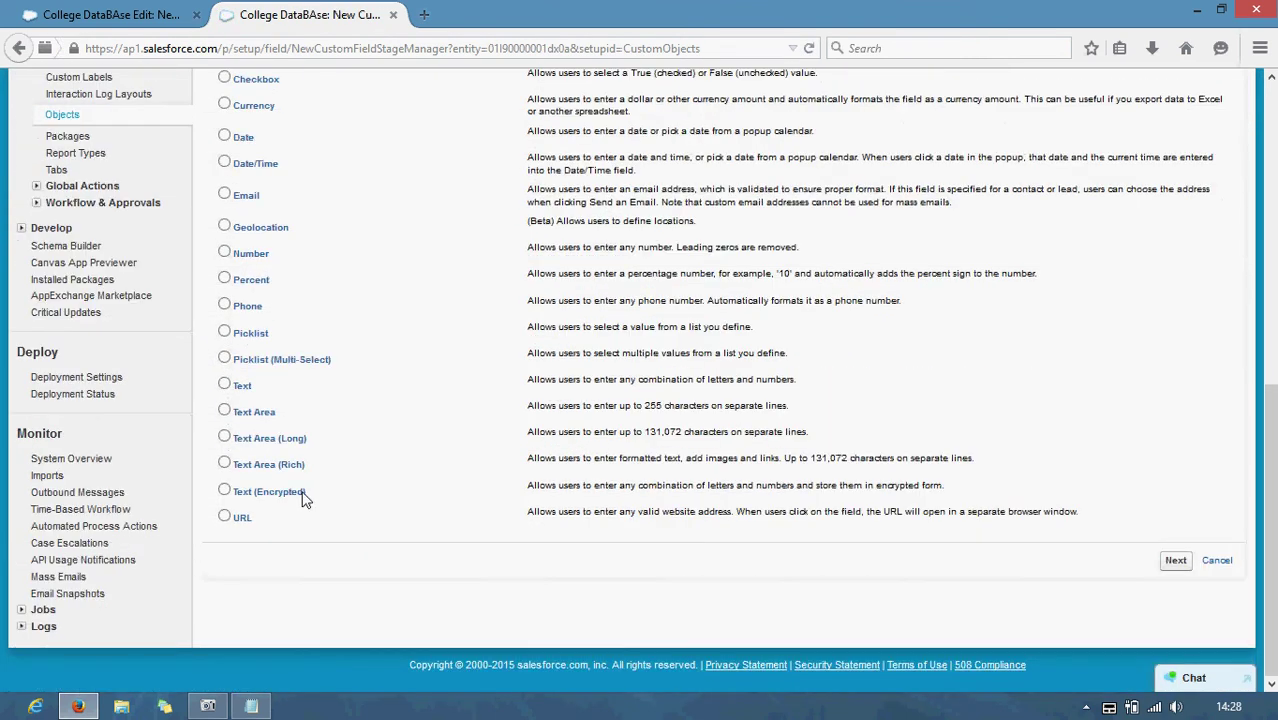
{"action": "left_click", "coordinate": [225, 334]}
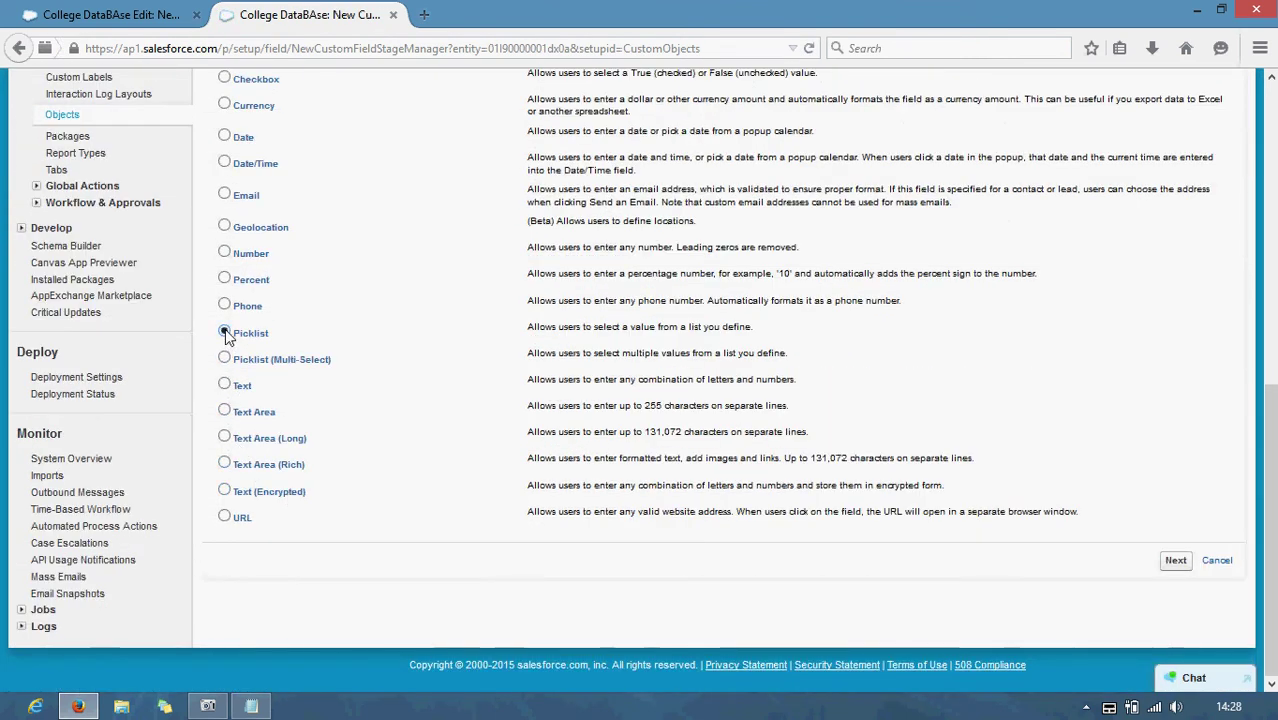
{"action": "left_click", "coordinate": [1174, 563]}
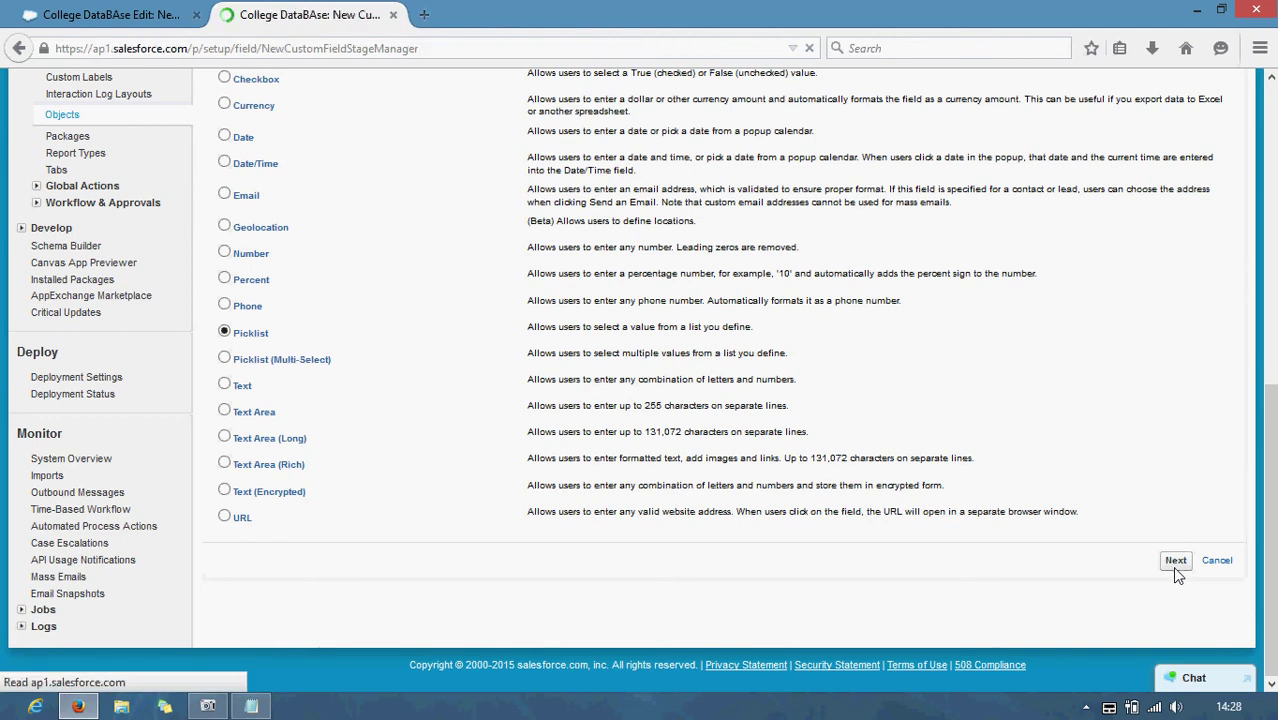
- Label the picklist field Native State and enter the values AndhraPradesh, Tamilnadu, Karnataka and Kerala on separate lines, sorted alphabetically
{"action": "left_click", "coordinate": [475, 313]}
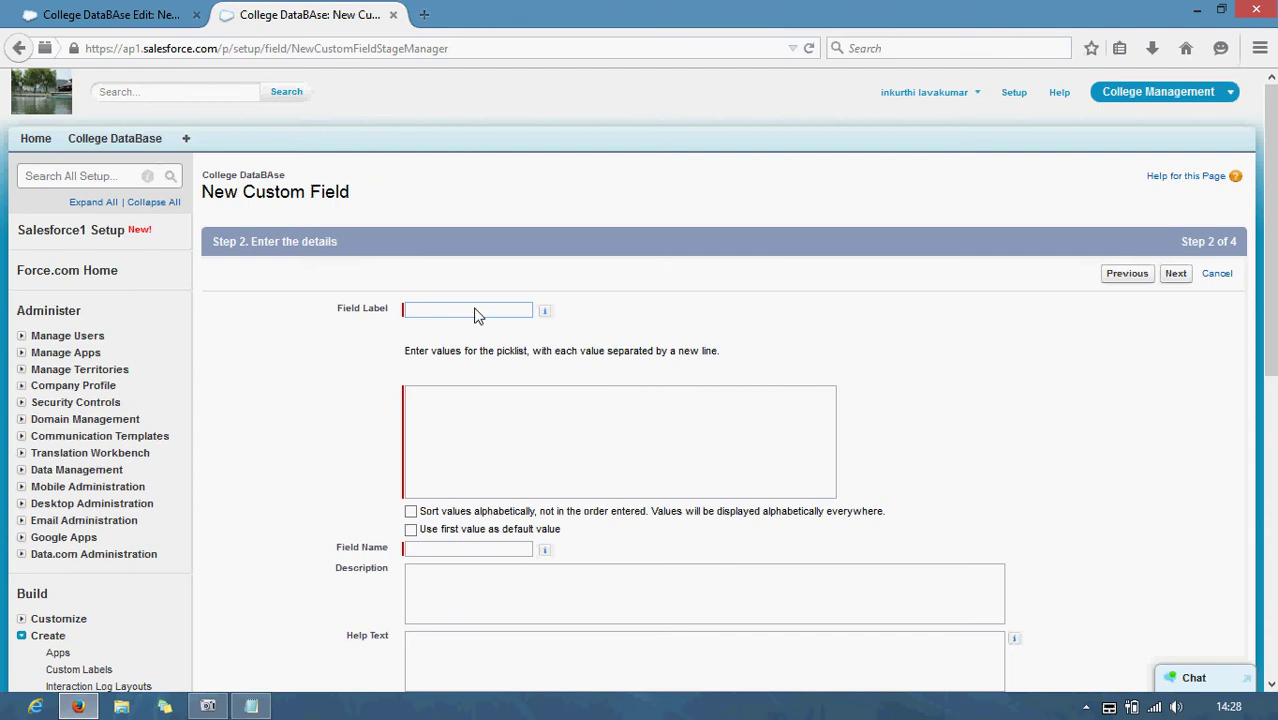
{"action": "type", "text": "Nat"}
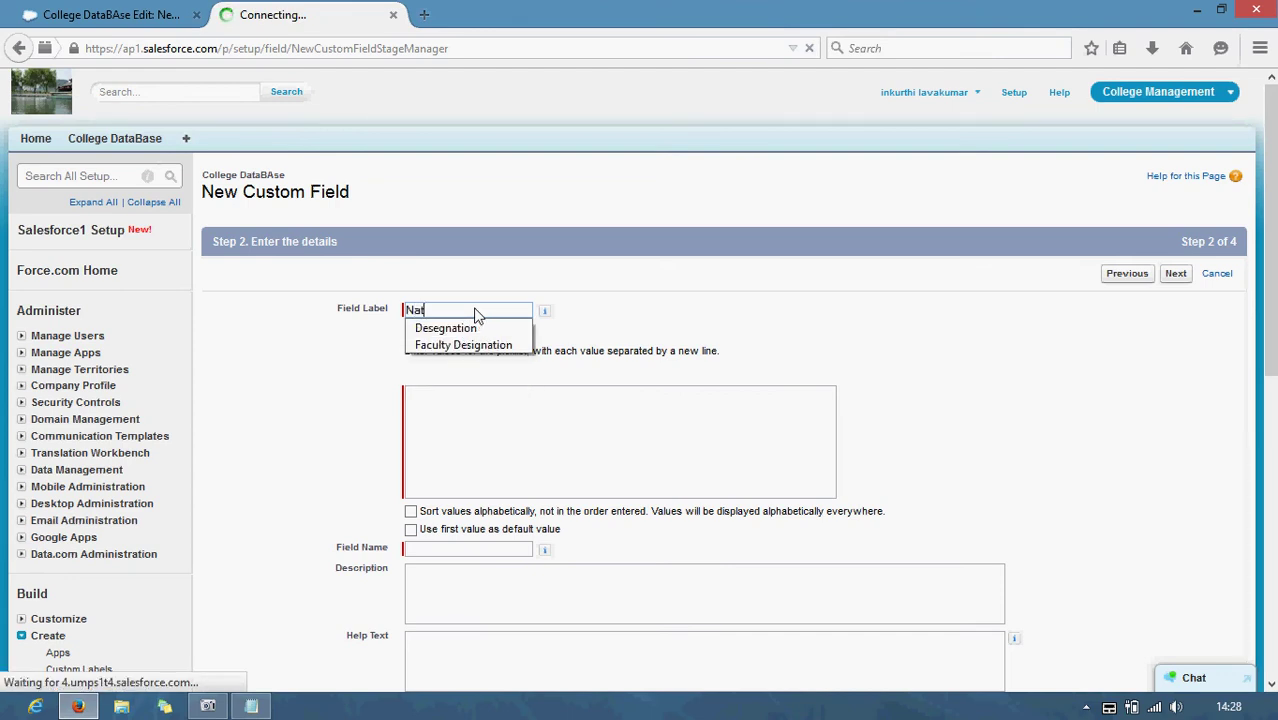
{"action": "type", "text": "ive State"}
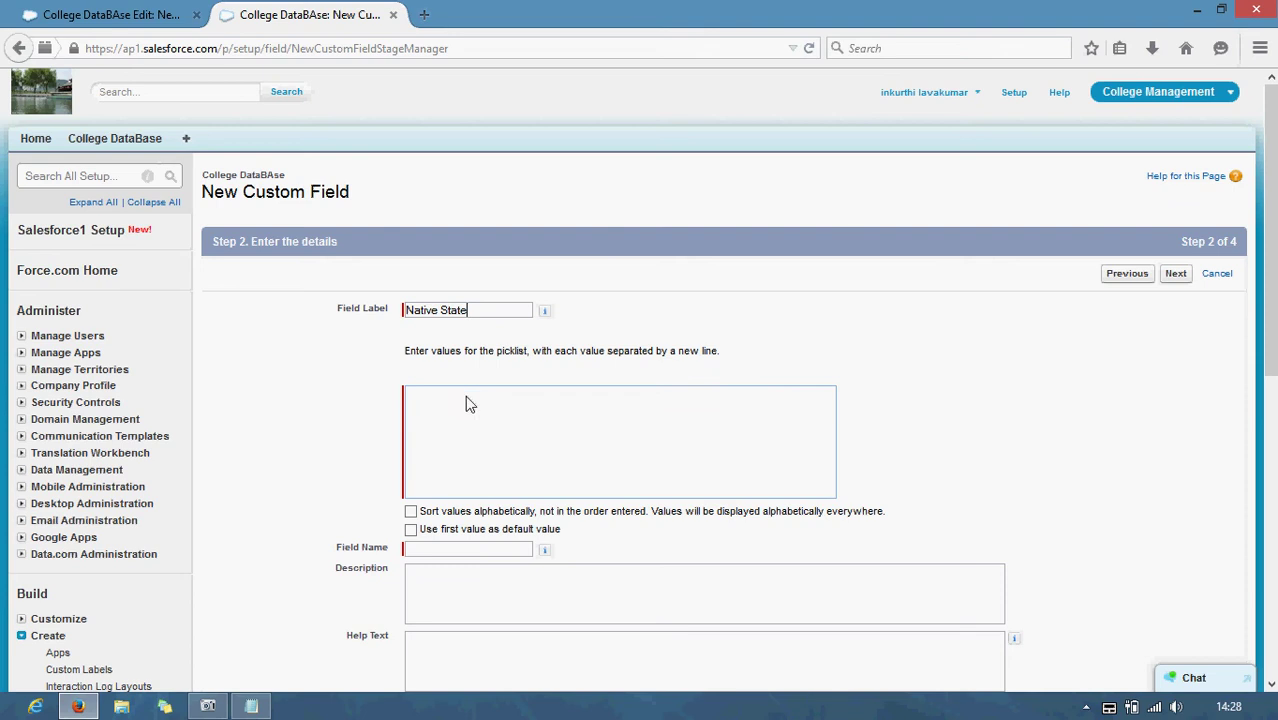
{"action": "left_click", "coordinate": [455, 407]}
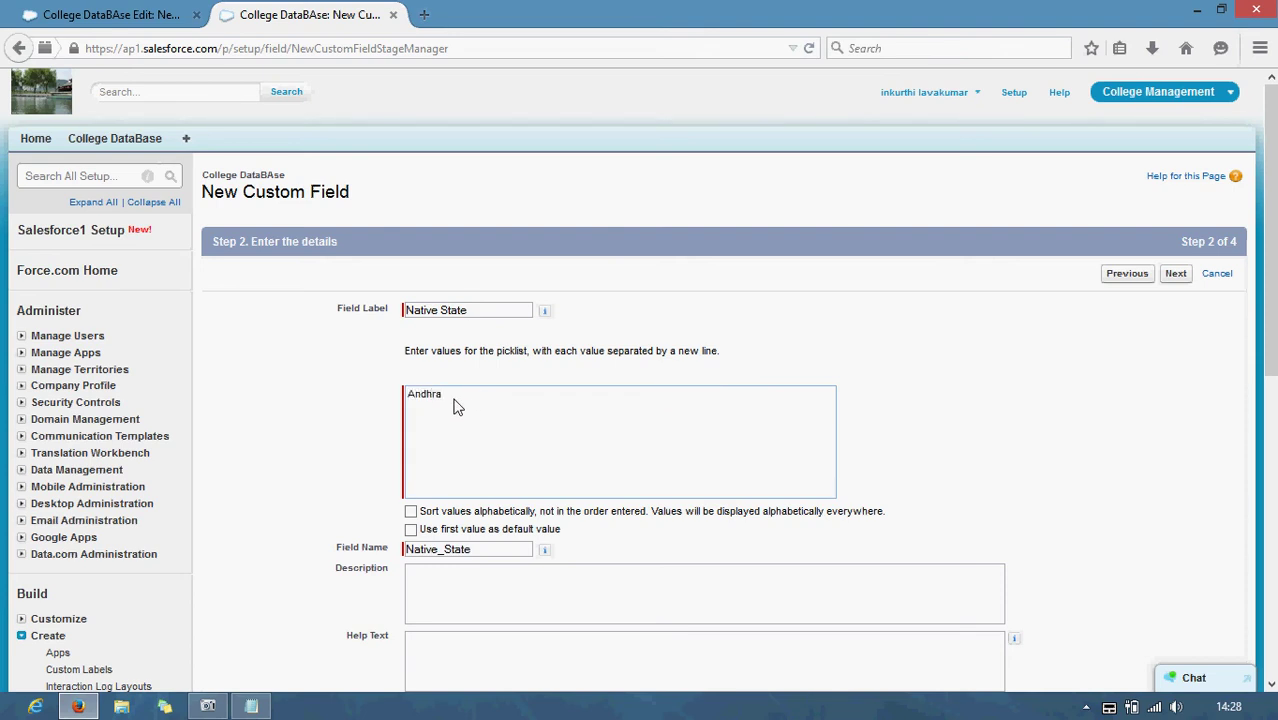
{"action": "type", "text": "AndhraPradesh"}
{"action": "key", "text": "Return"}
{"action": "type", "text": "Tamilnadu"}
{"action": "key", "text": "Return"}
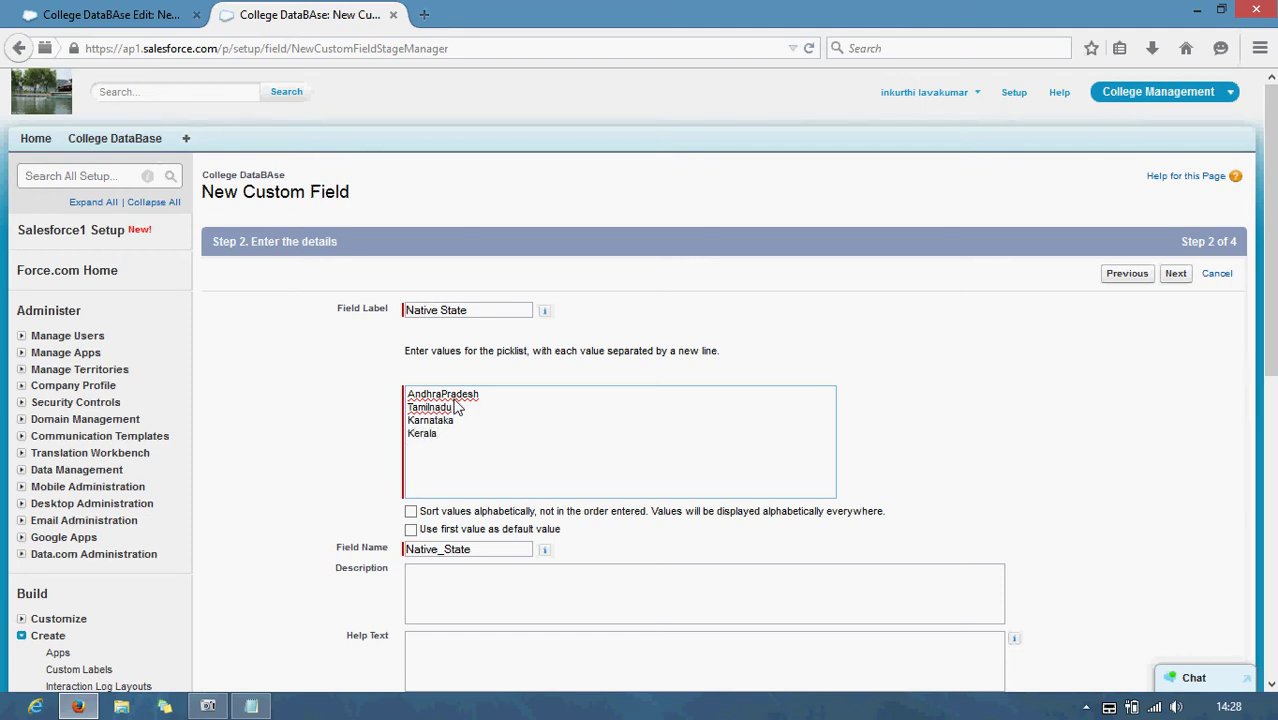
{"action": "left_click", "coordinate": [410, 511]}
{"action": "scroll", "coordinate": [655, 497], "scroll_direction": "down", "scroll_amount": 2}
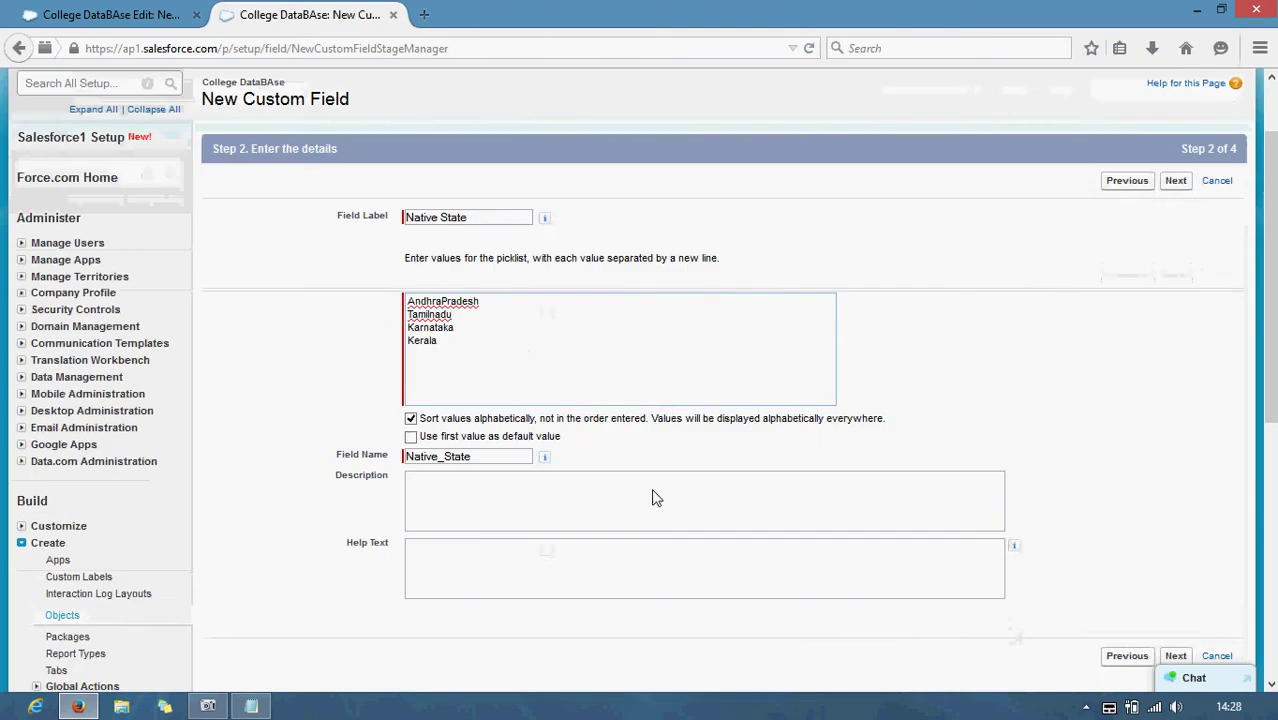
{"action": "scroll", "coordinate": [655, 497], "scroll_direction": "down", "scroll_amount": 2}
{"action": "left_click", "coordinate": [1176, 558]}
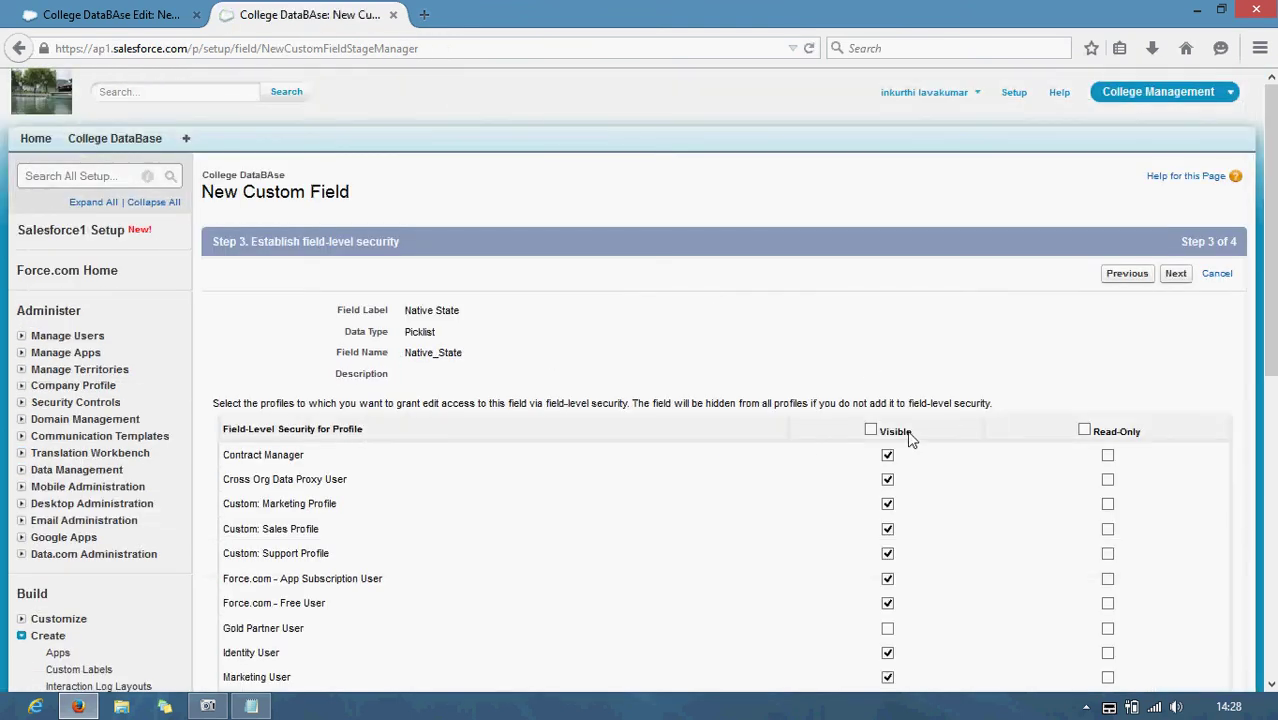
- Make the Native State field visible and read-only for all profiles, keep it on all page layouts, and save it
{"action": "left_click", "coordinate": [870, 430]}
{"action": "left_click", "coordinate": [1085, 430]}
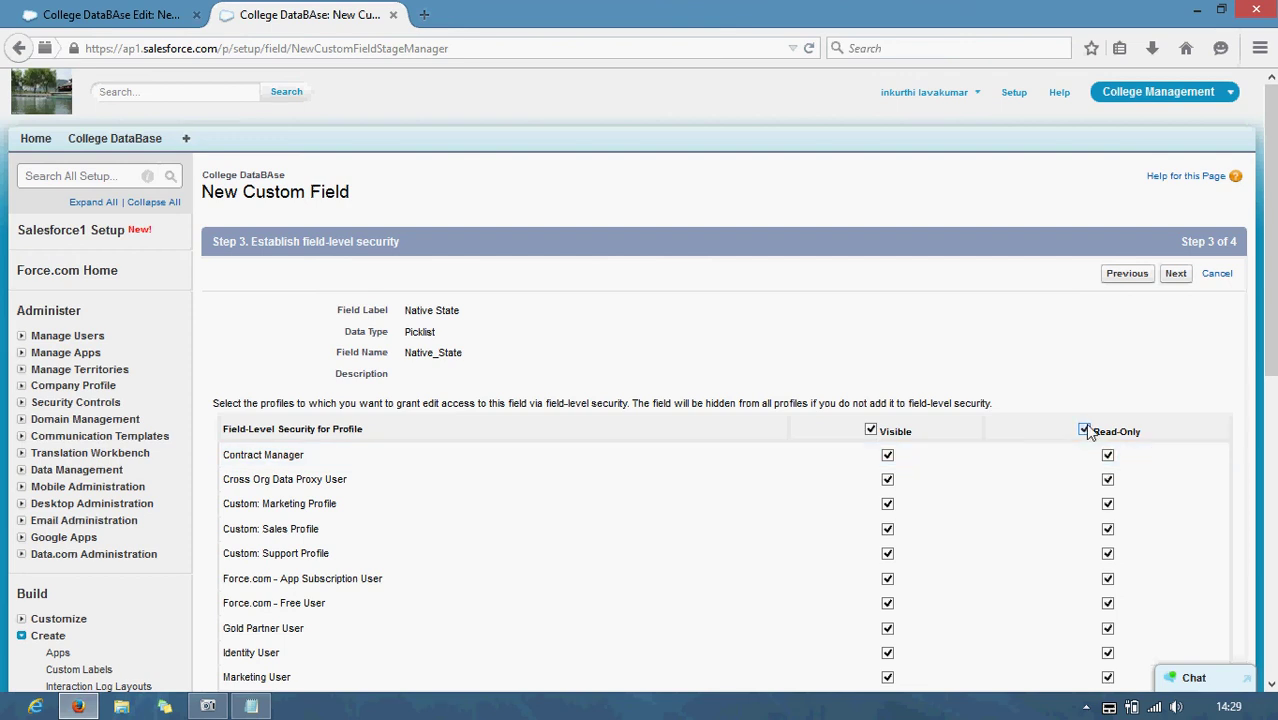
{"action": "left_click", "coordinate": [1176, 274]}
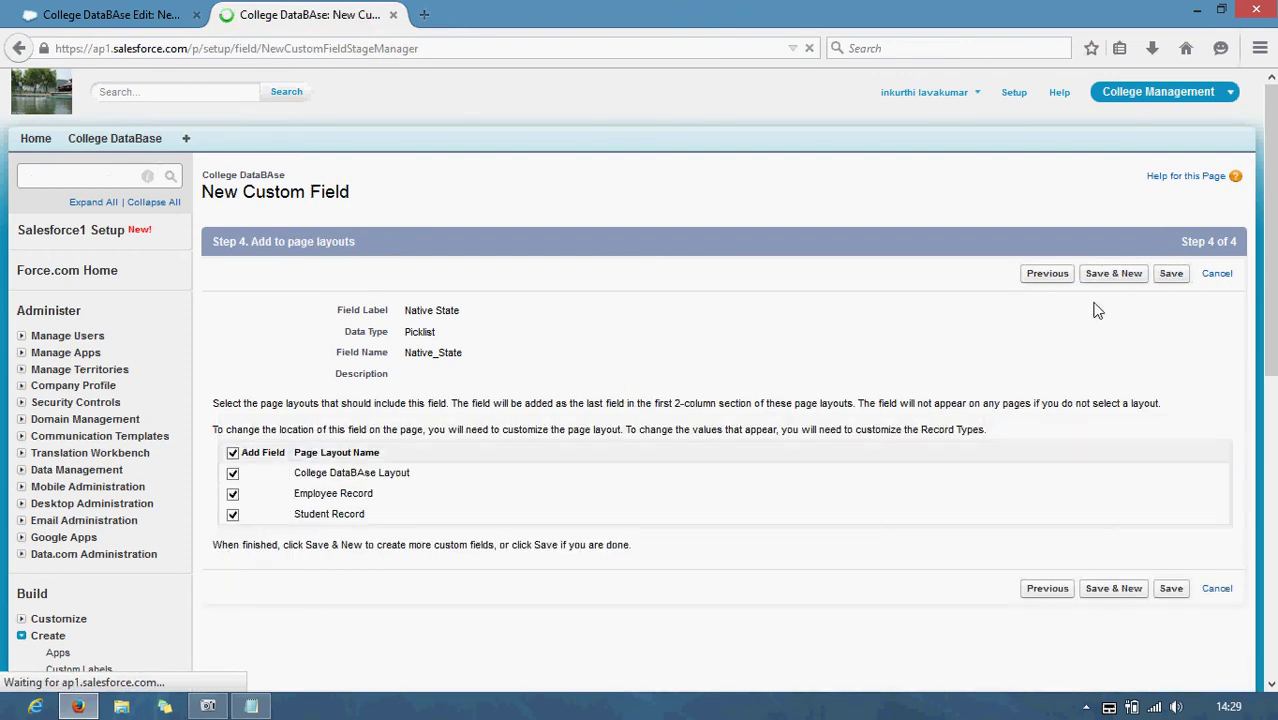
{"action": "left_click", "coordinate": [1172, 275]}
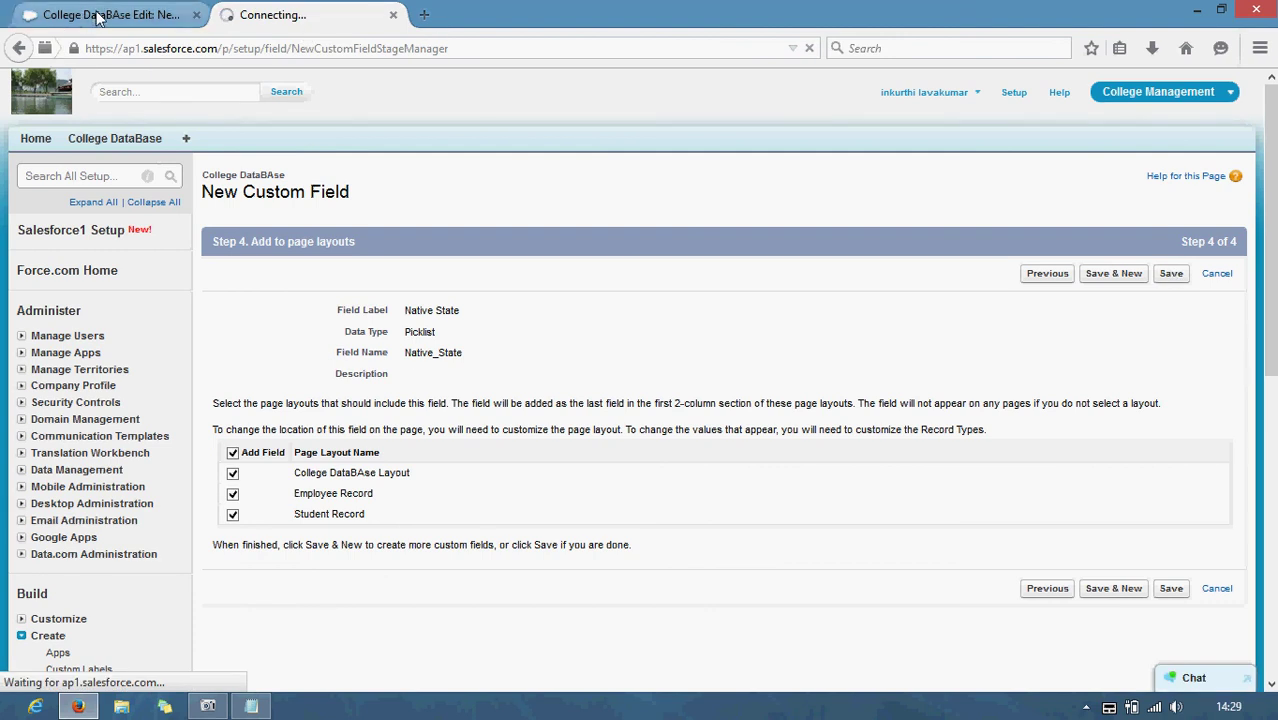
{"action": "scroll", "coordinate": [374, 480], "scroll_direction": "down", "scroll_amount": 3}
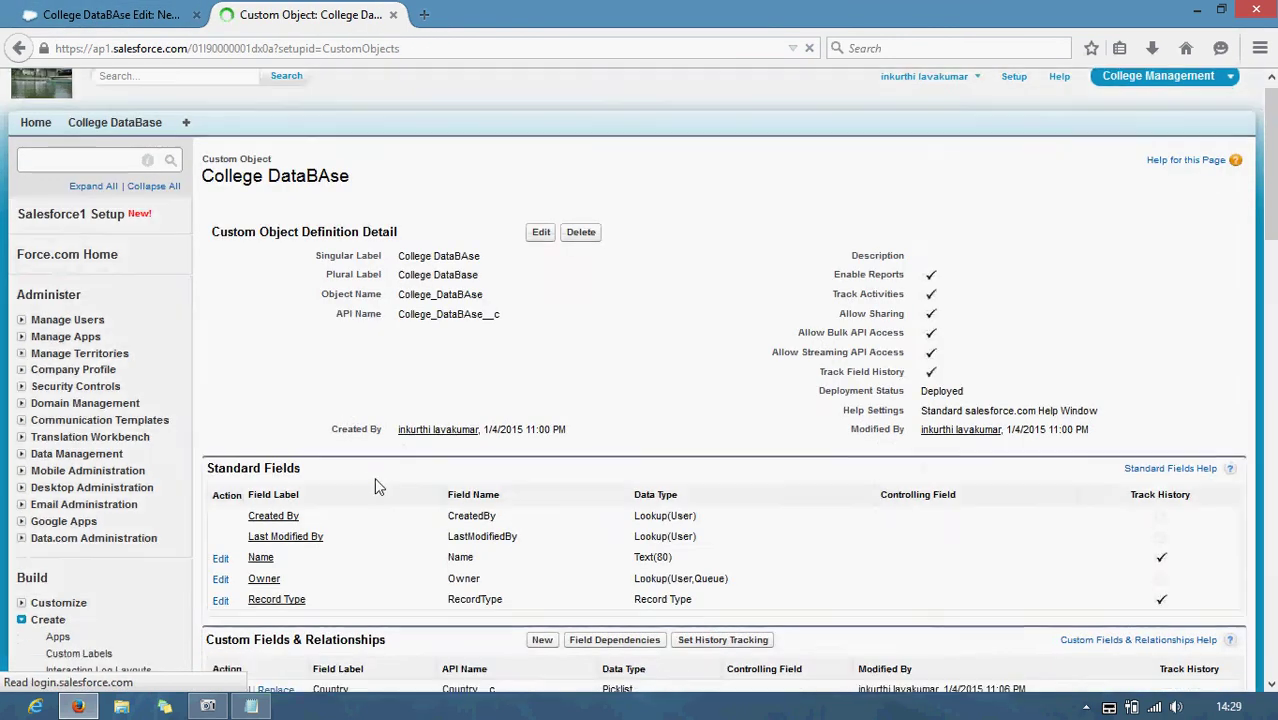
- Create a new College DataBase entry of type Employee Record and examine the choices offered for Native State
{"action": "left_click", "coordinate": [200, 22]}
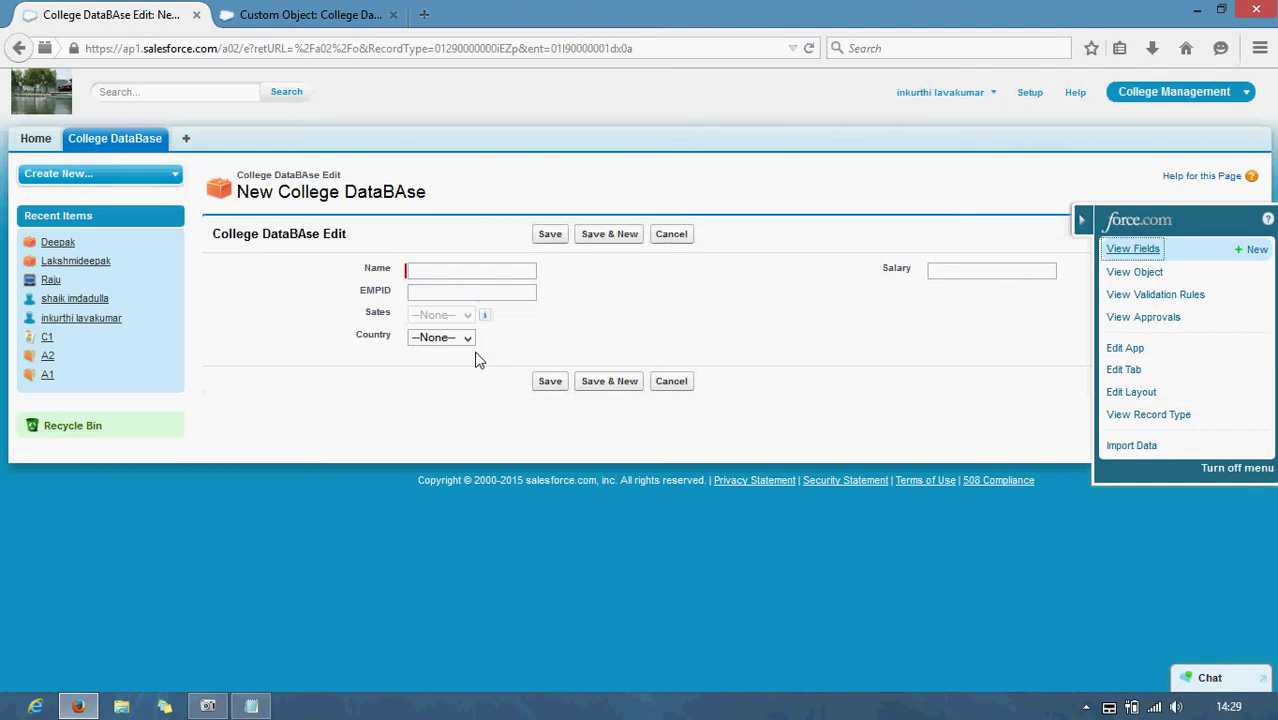
{"action": "left_click", "coordinate": [119, 138]}
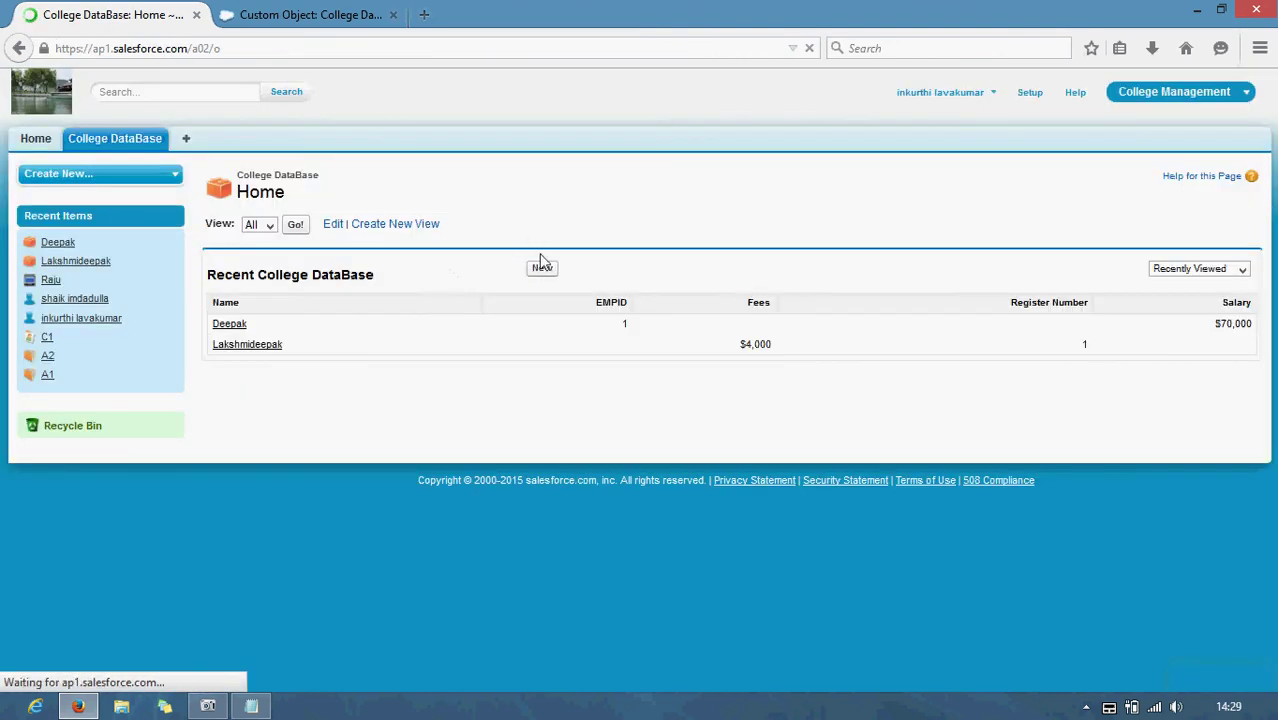
{"action": "left_click", "coordinate": [540, 270]}
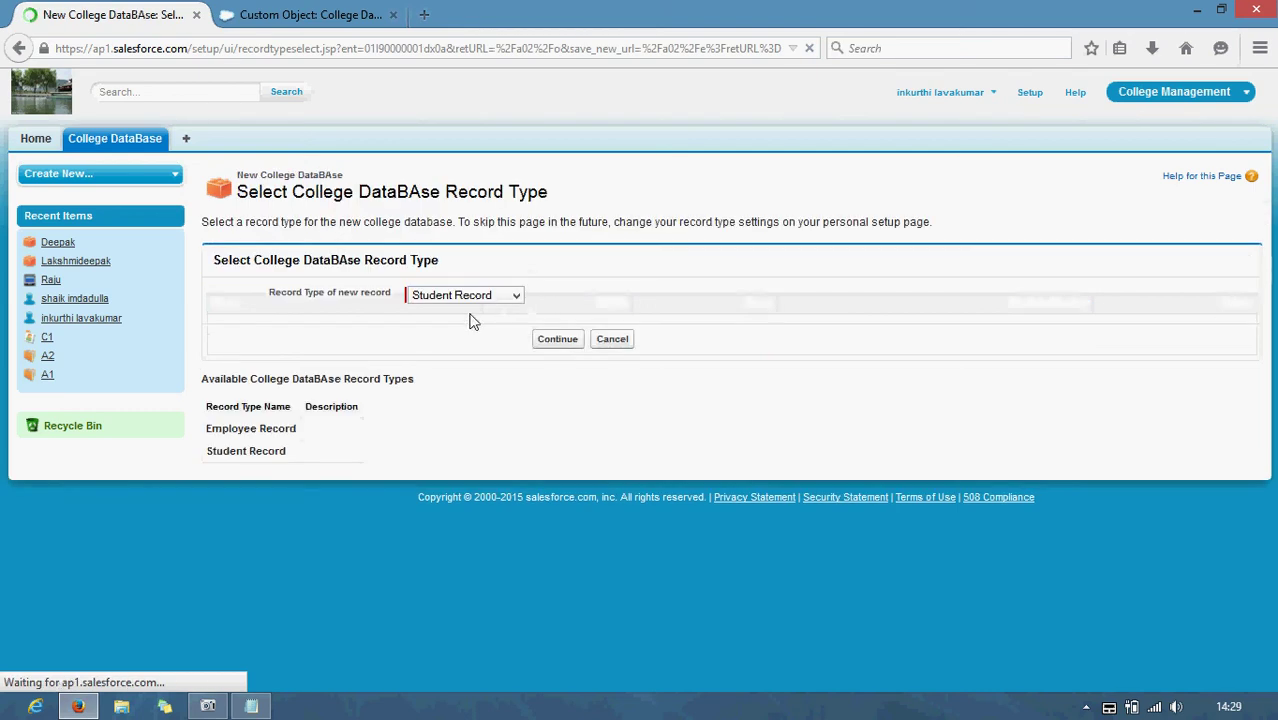
{"action": "left_click", "coordinate": [488, 296]}
{"action": "left_click", "coordinate": [484, 312]}
{"action": "left_click", "coordinate": [558, 338]}
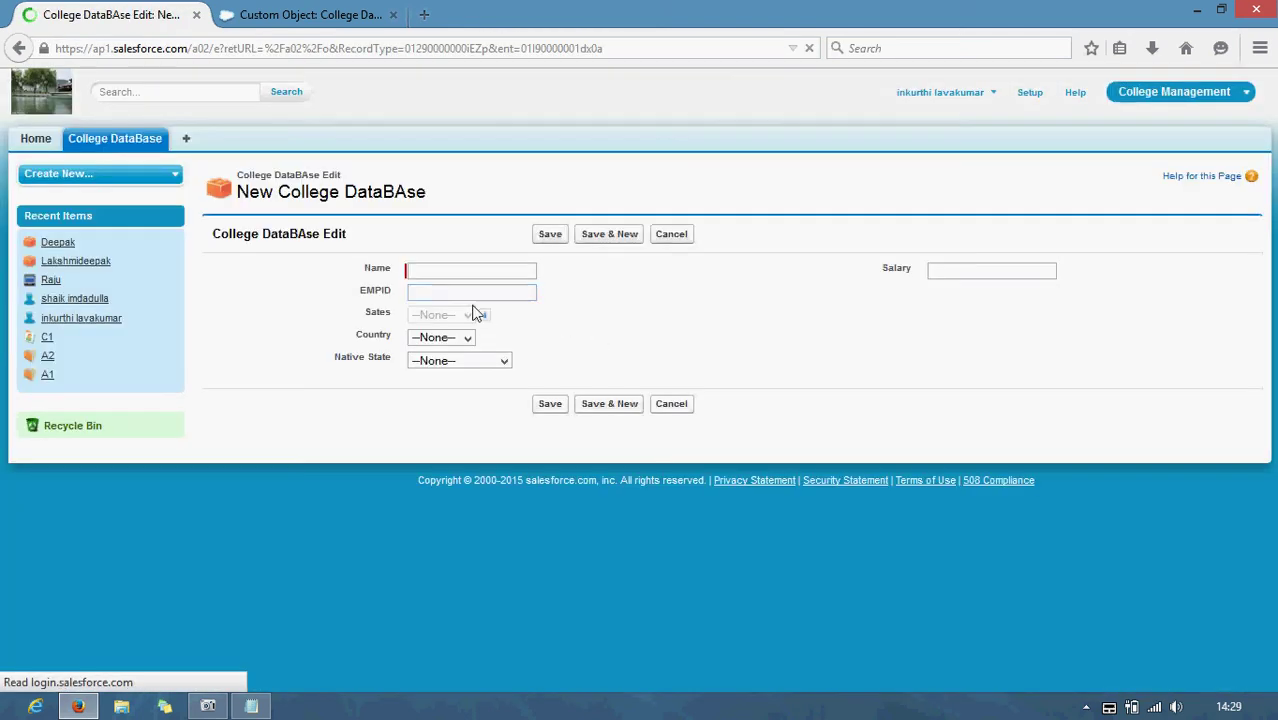
{"action": "left_click", "coordinate": [504, 361]}
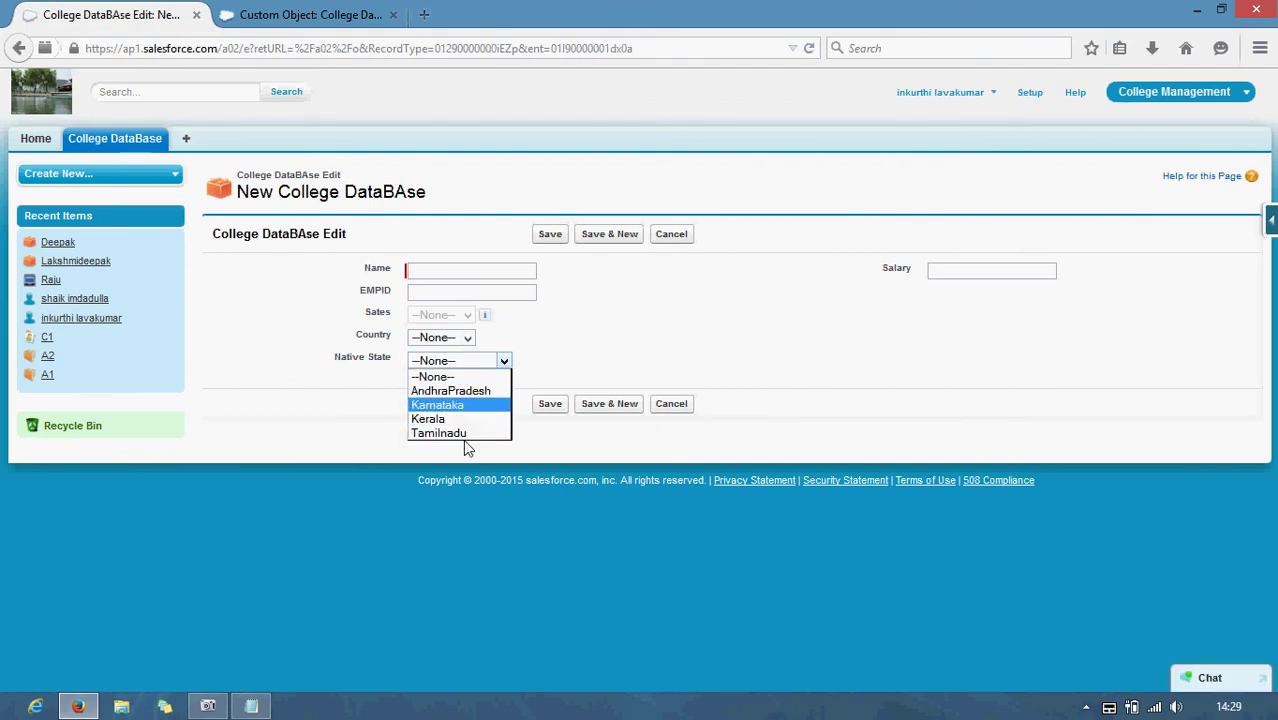
- Return to the College DataBAse custom object definition and open its Employee Record record type
{"action": "left_click", "coordinate": [310, 14]}
{"action": "left_click", "coordinate": [310, 14]}
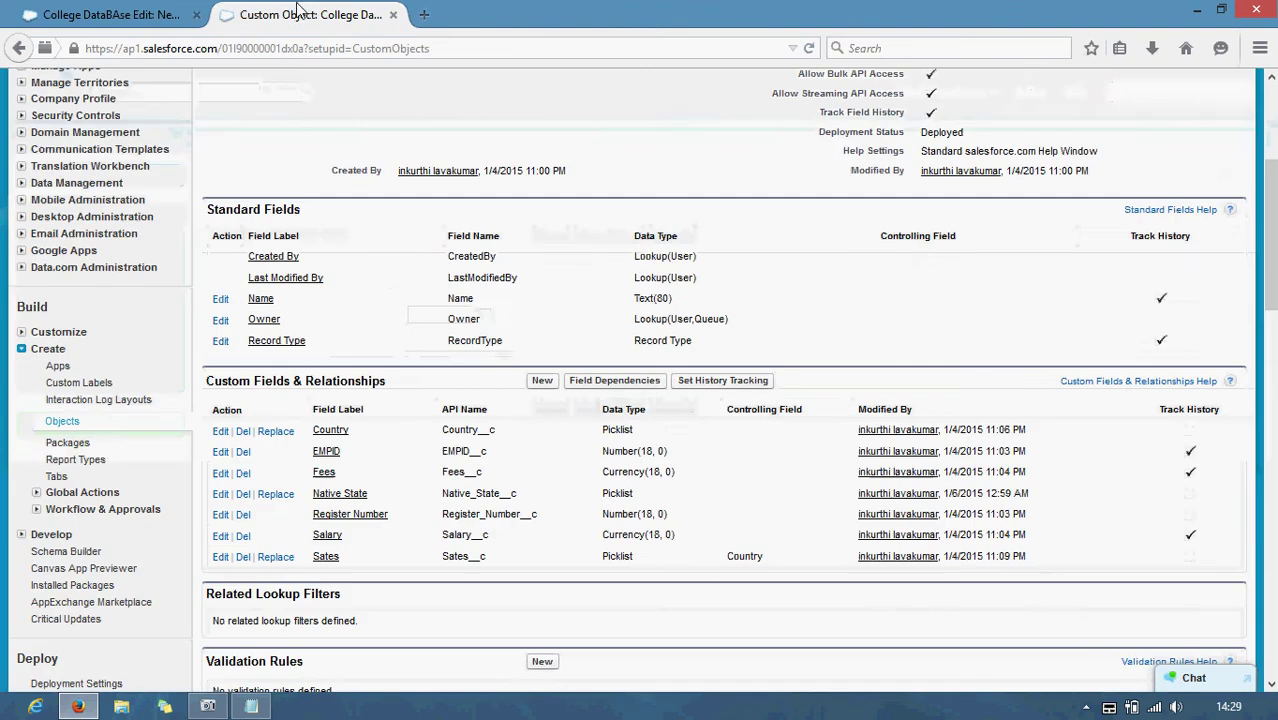
{"action": "scroll", "coordinate": [442, 375], "scroll_direction": "down", "scroll_amount": 7}
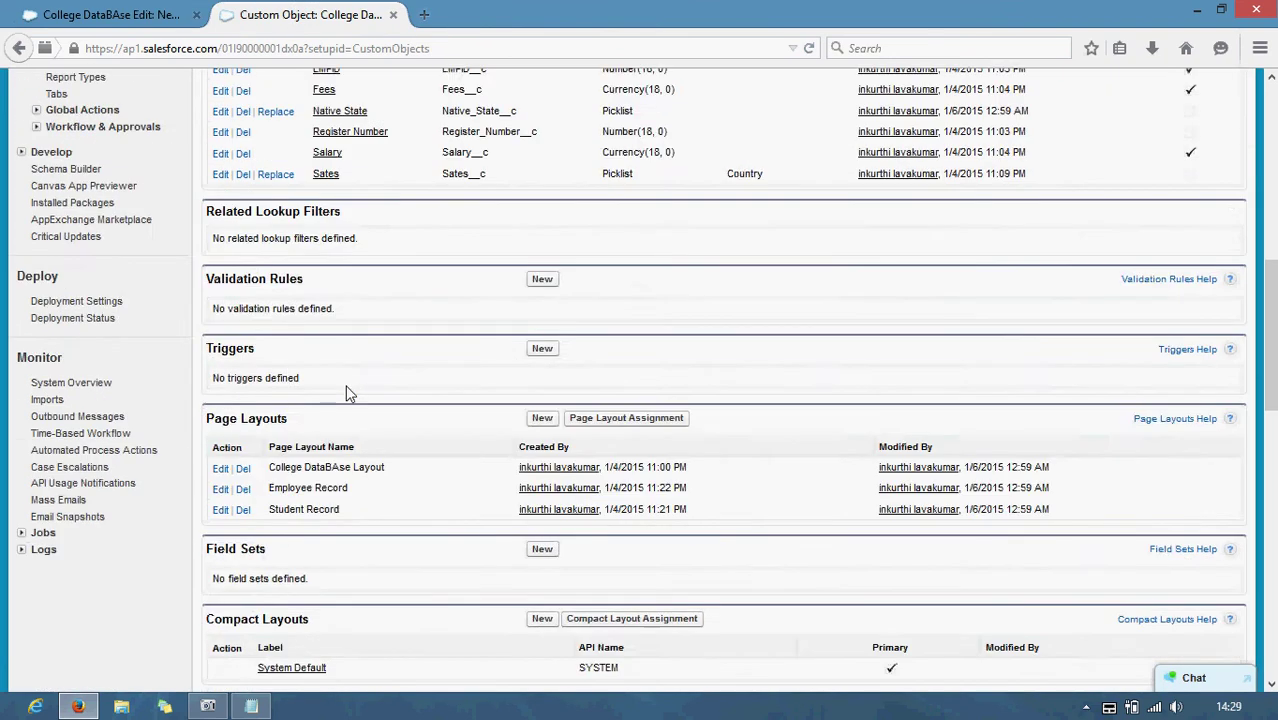
{"action": "scroll", "coordinate": [363, 405], "scroll_direction": "down", "scroll_amount": 6}
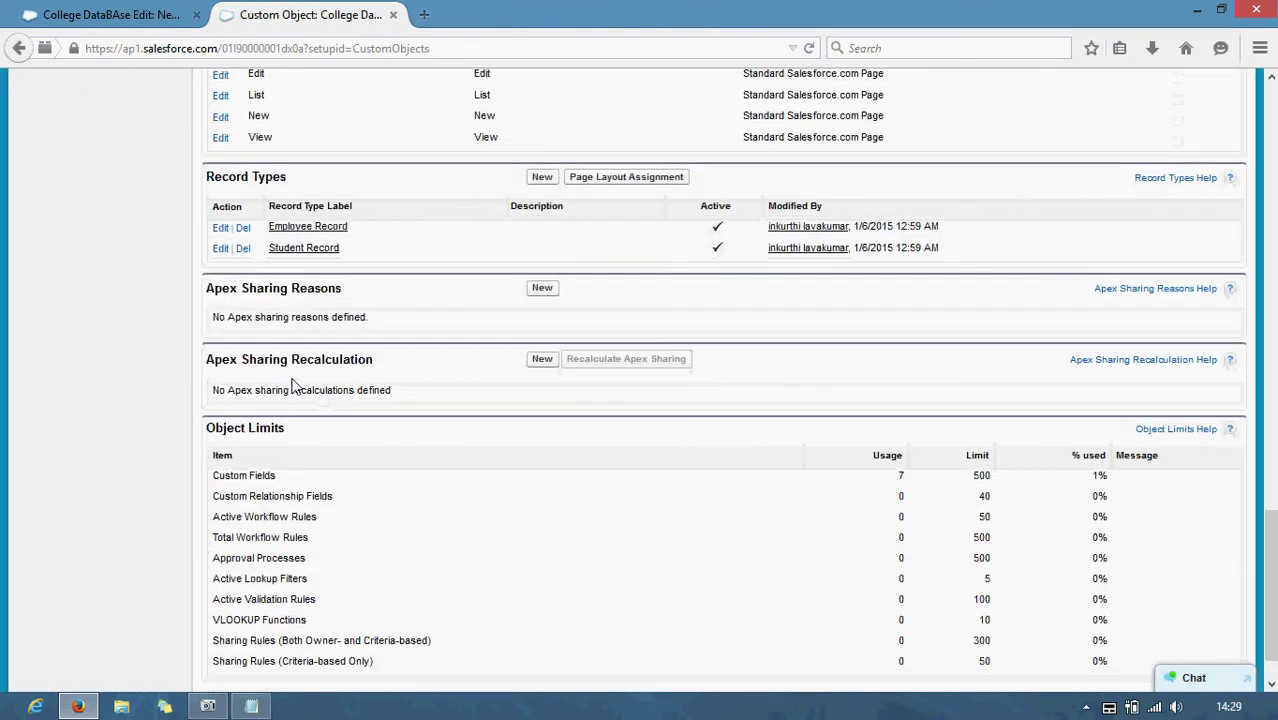
{"action": "left_click", "coordinate": [296, 232]}
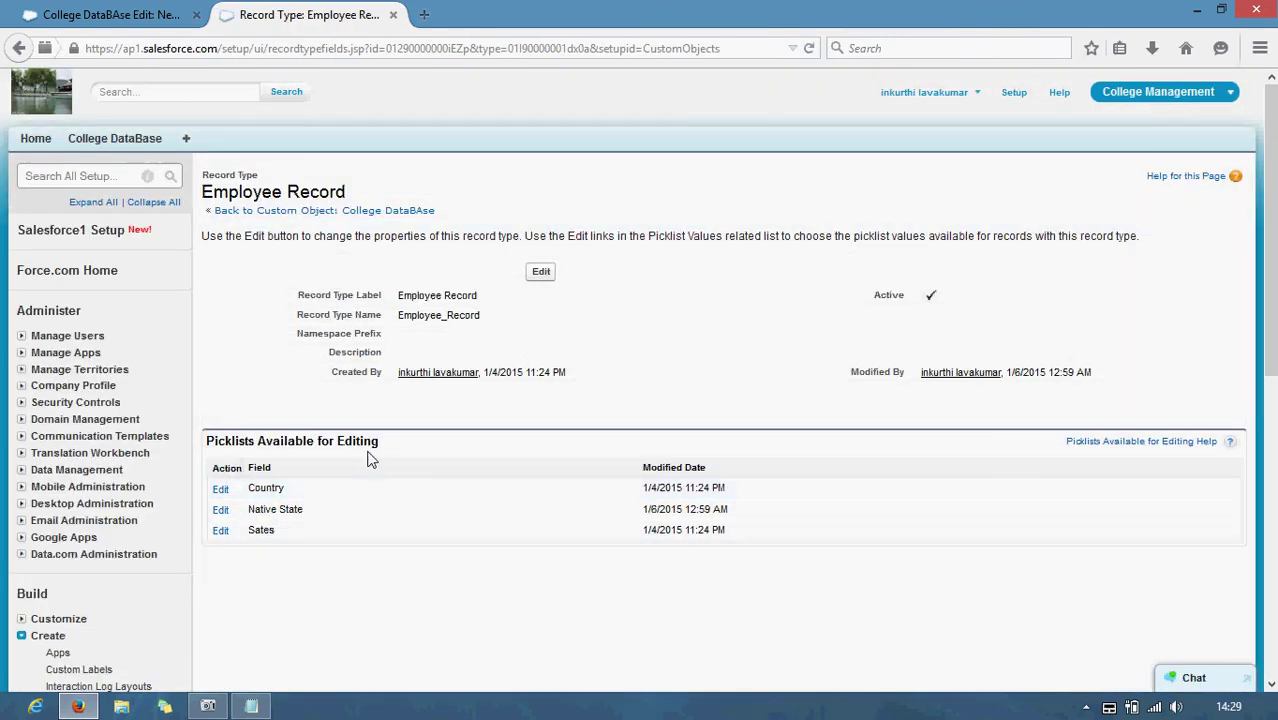
- Remove Karnataka and Kerala from the Native State picklist values selected for the Employee Record type, and save the change
{"action": "left_click", "coordinate": [220, 511]}
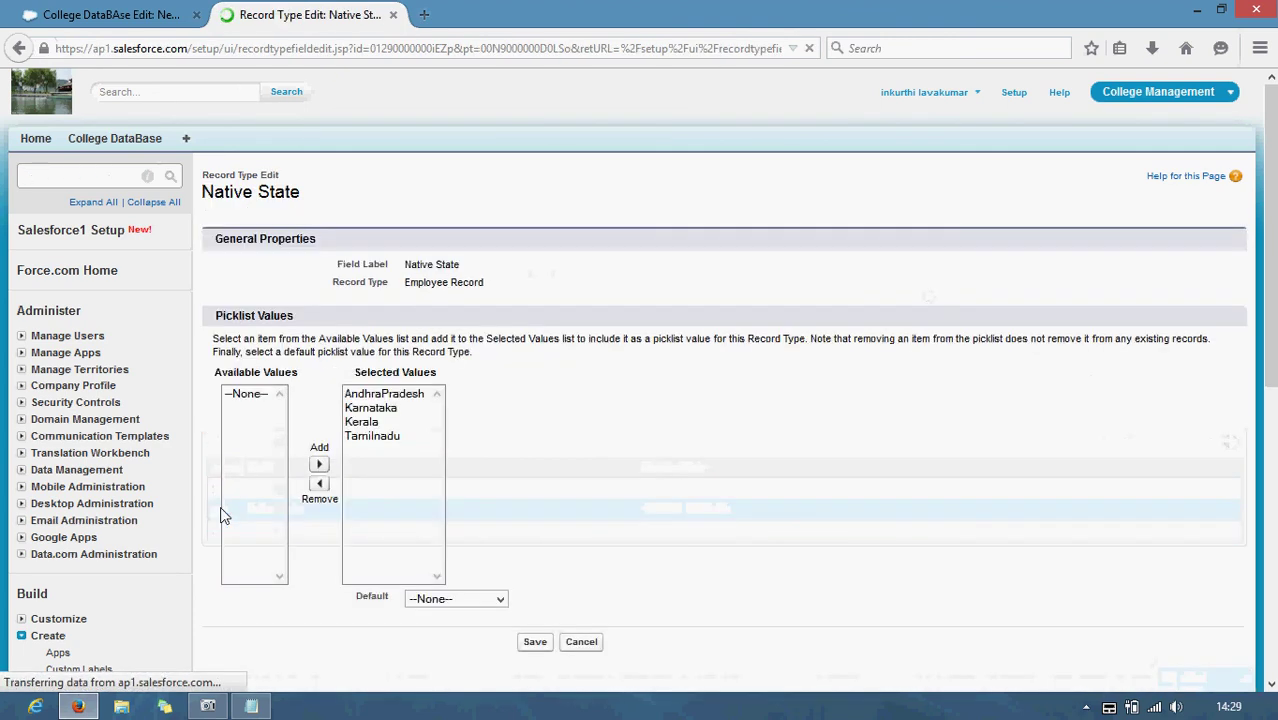
{"action": "left_click", "coordinate": [365, 437]}
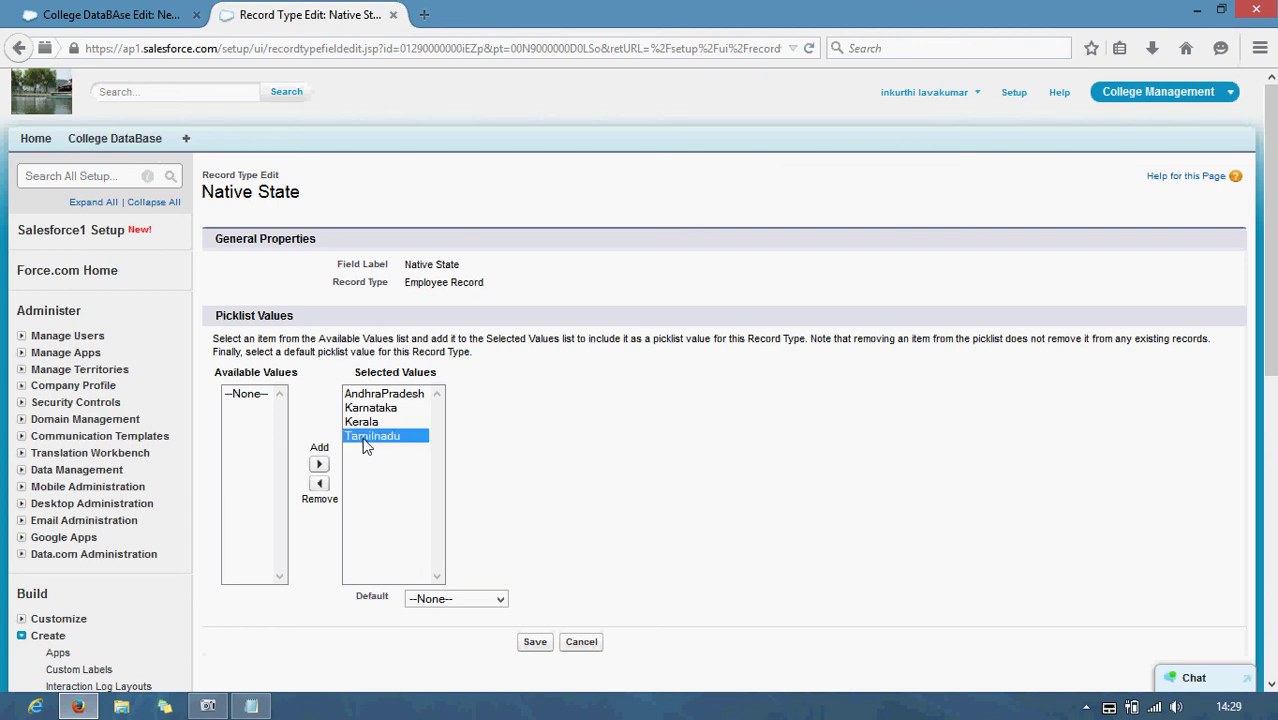
{"action": "left_click_drag", "start_coordinate": [364, 423], "coordinate": [368, 415]}
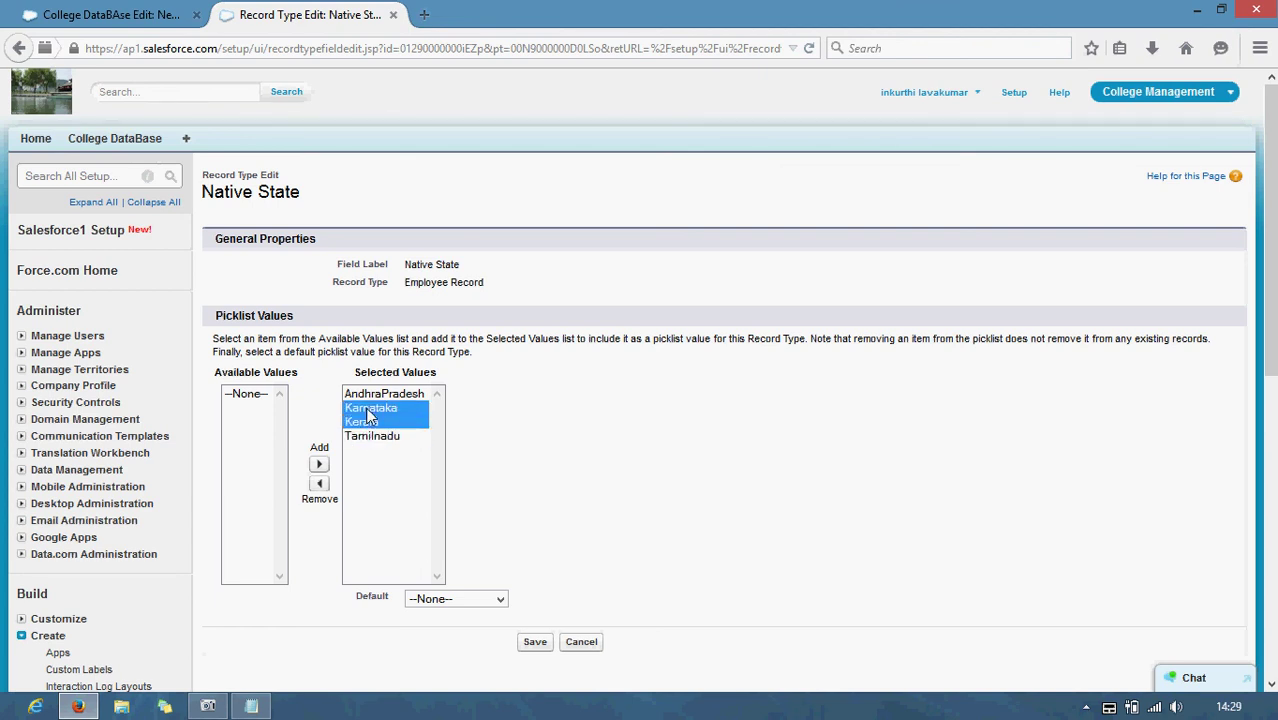
{"action": "left_click", "coordinate": [319, 483]}
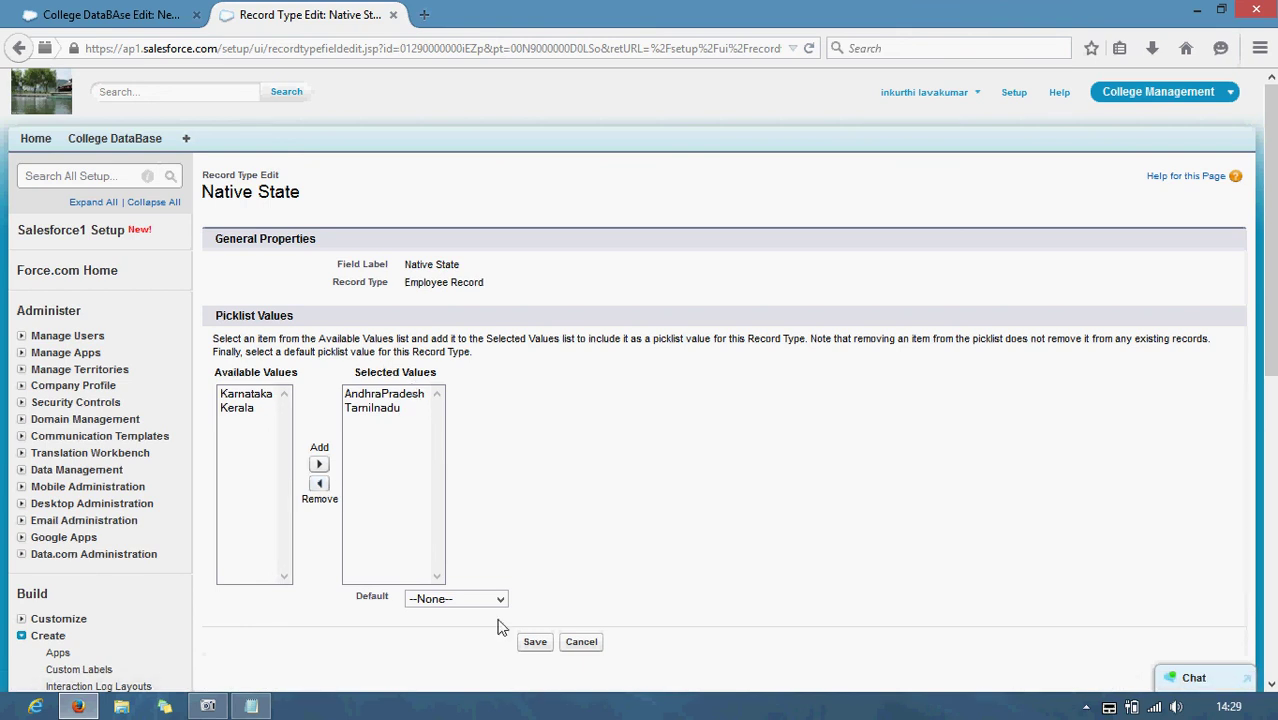
{"action": "left_click", "coordinate": [531, 643]}
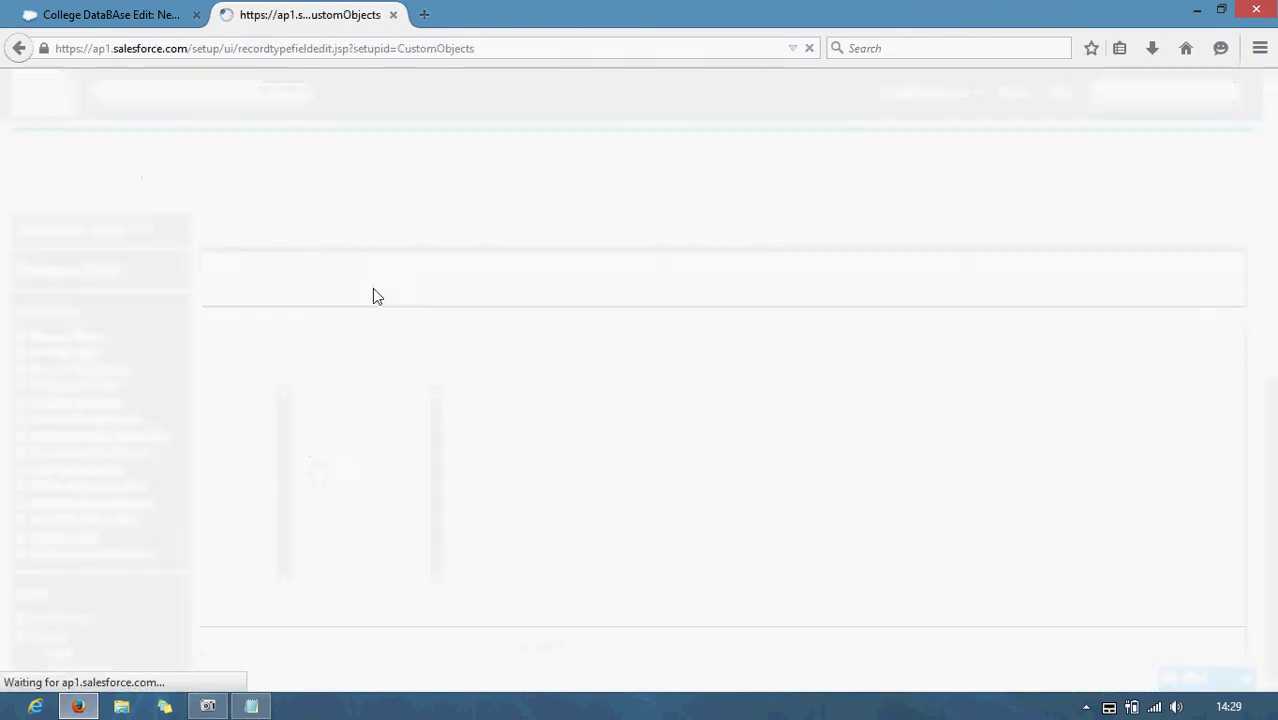
- Start a new College DataBase entry of type Employee Record and check which choices Native State offers after the edit
{"action": "left_click", "coordinate": [128, 18]}
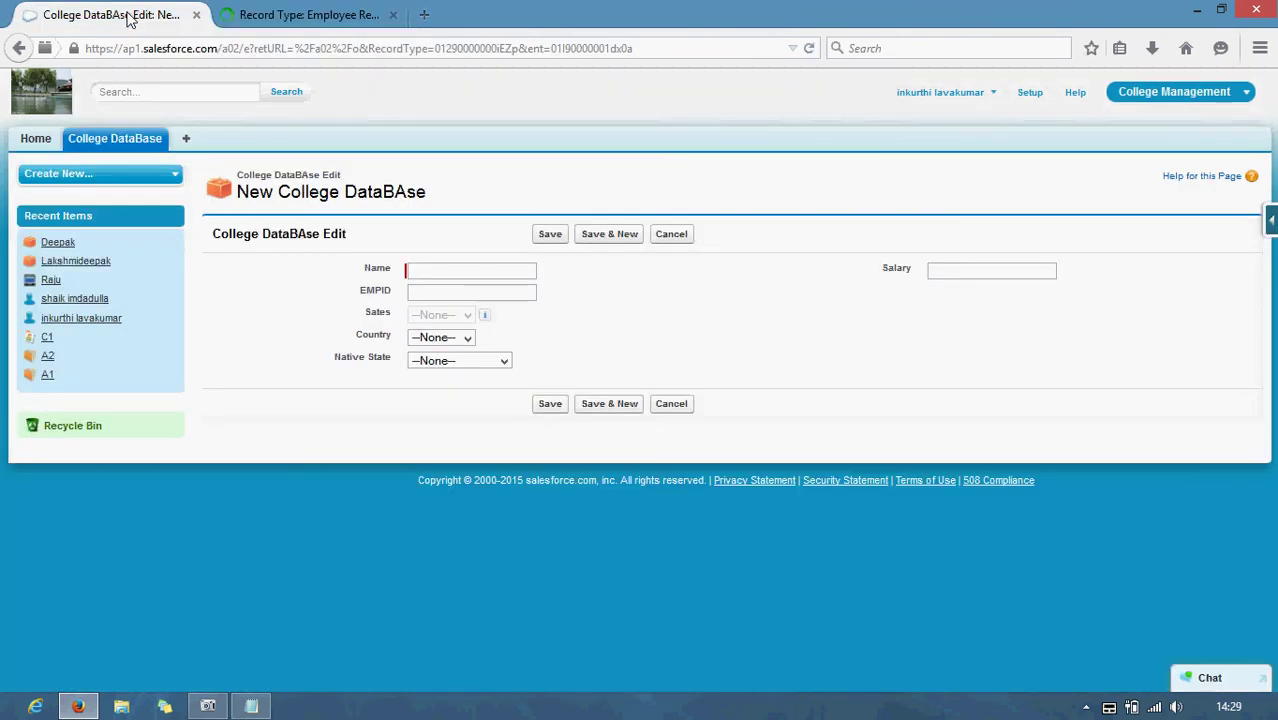
{"action": "left_click", "coordinate": [130, 148]}
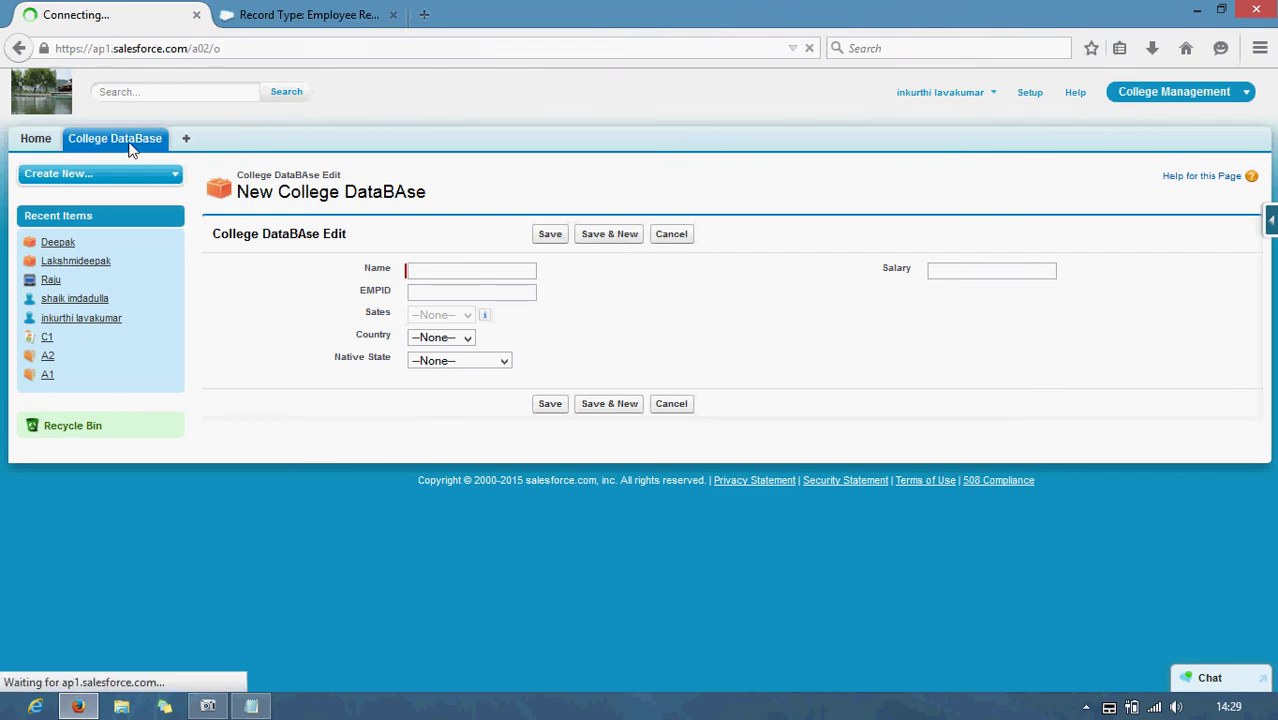
{"action": "left_click", "coordinate": [542, 268]}
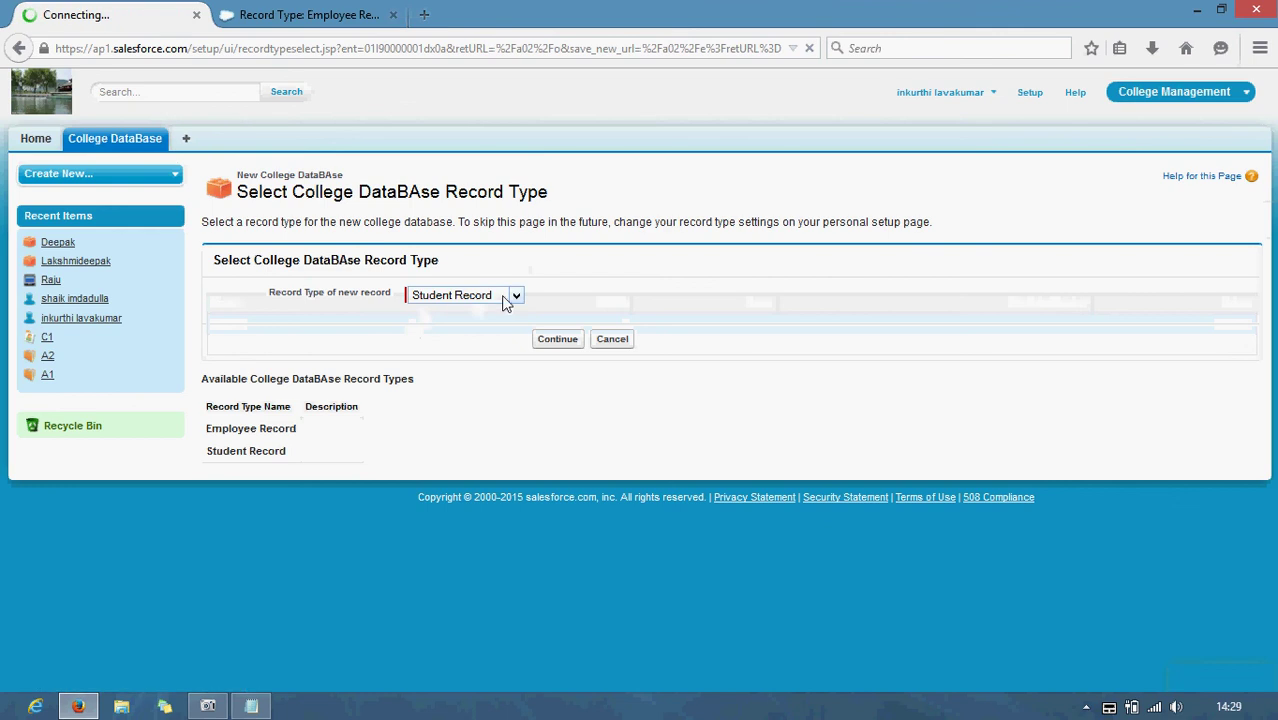
{"action": "left_click", "coordinate": [510, 296]}
{"action": "left_click", "coordinate": [460, 311]}
{"action": "left_click", "coordinate": [566, 341]}
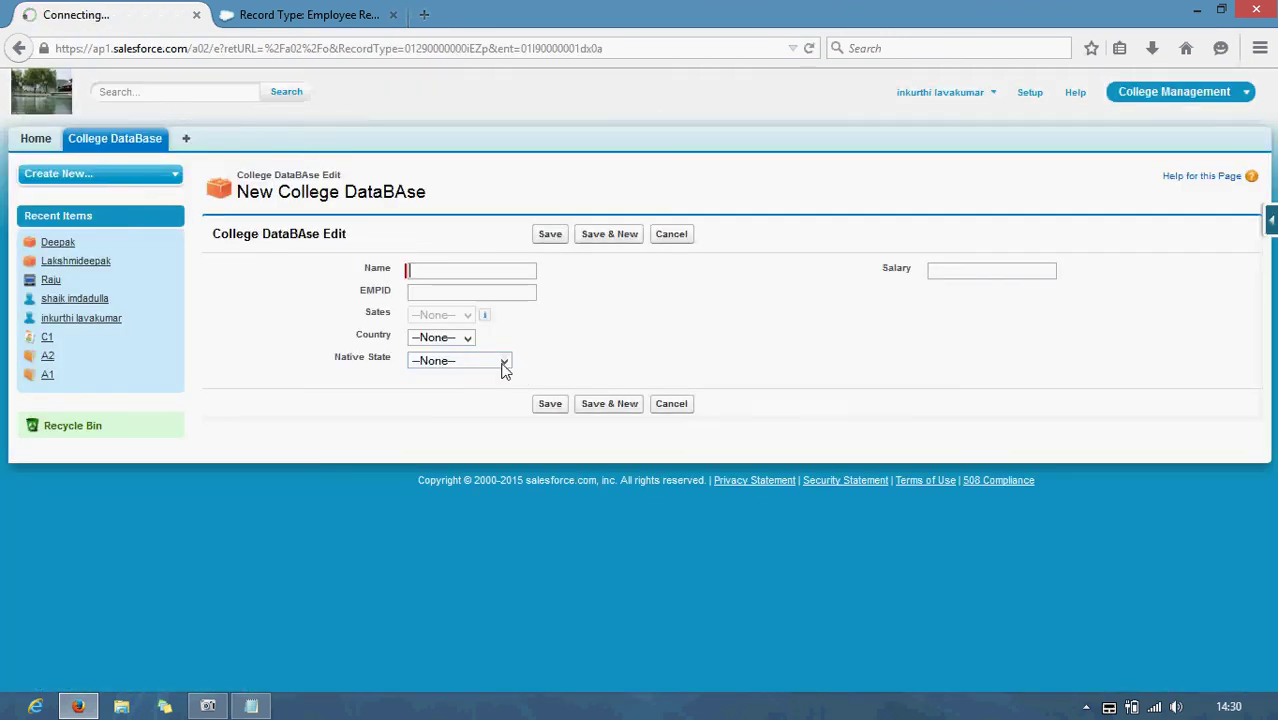
{"action": "left_click", "coordinate": [503, 362]}
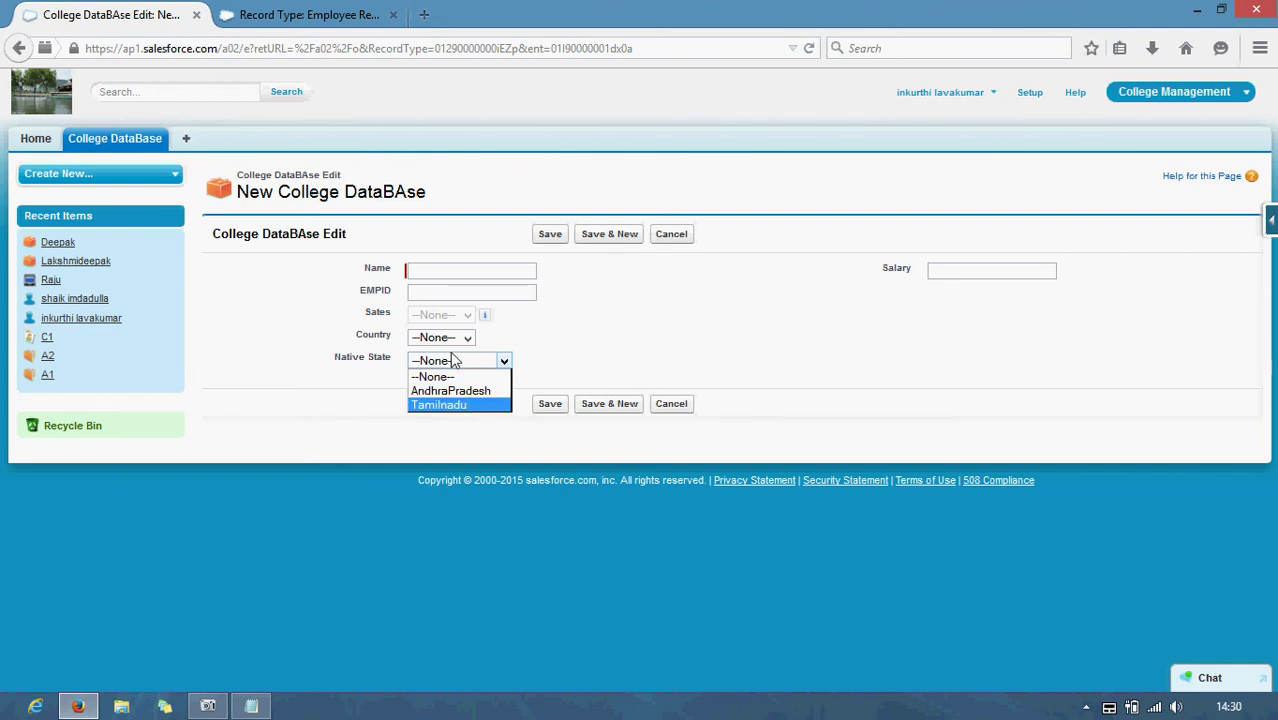
- Open College DataBase in a separate browser tab, start a new Student Record entry and check its Native State choices
{"action": "left_click", "coordinate": [145, 145]}
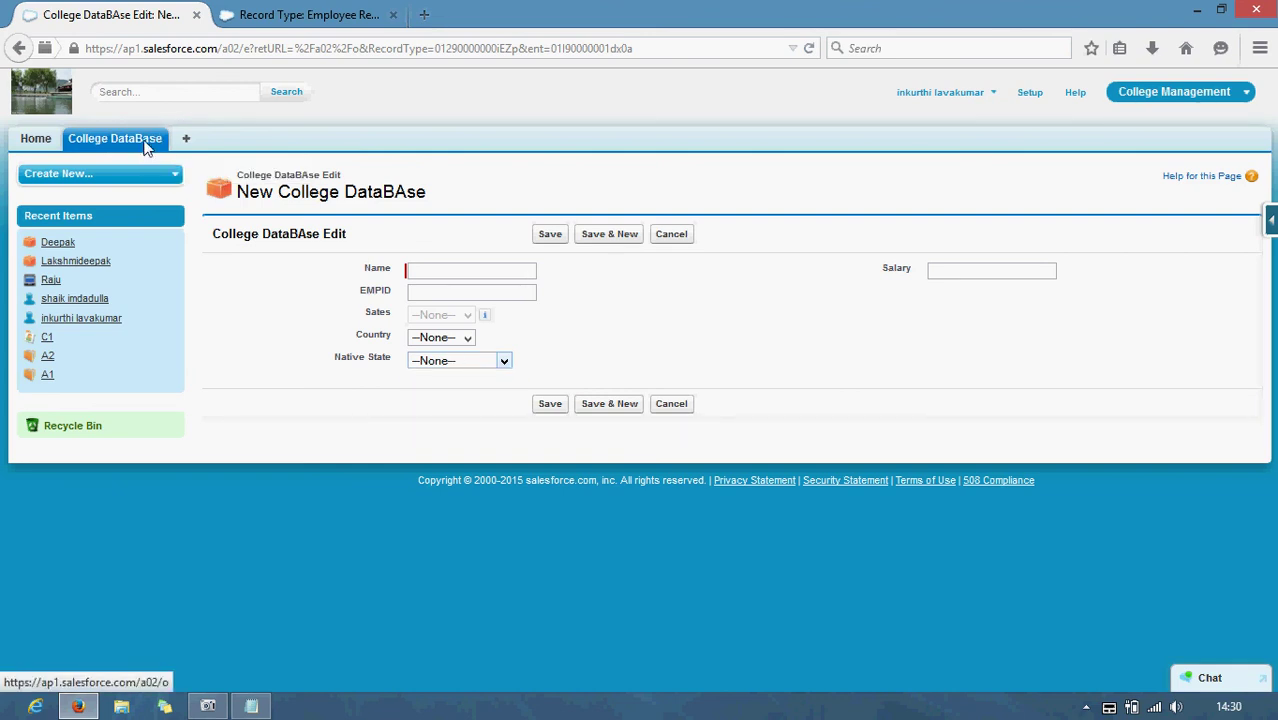
{"action": "middle_click", "coordinate": [118, 140]}
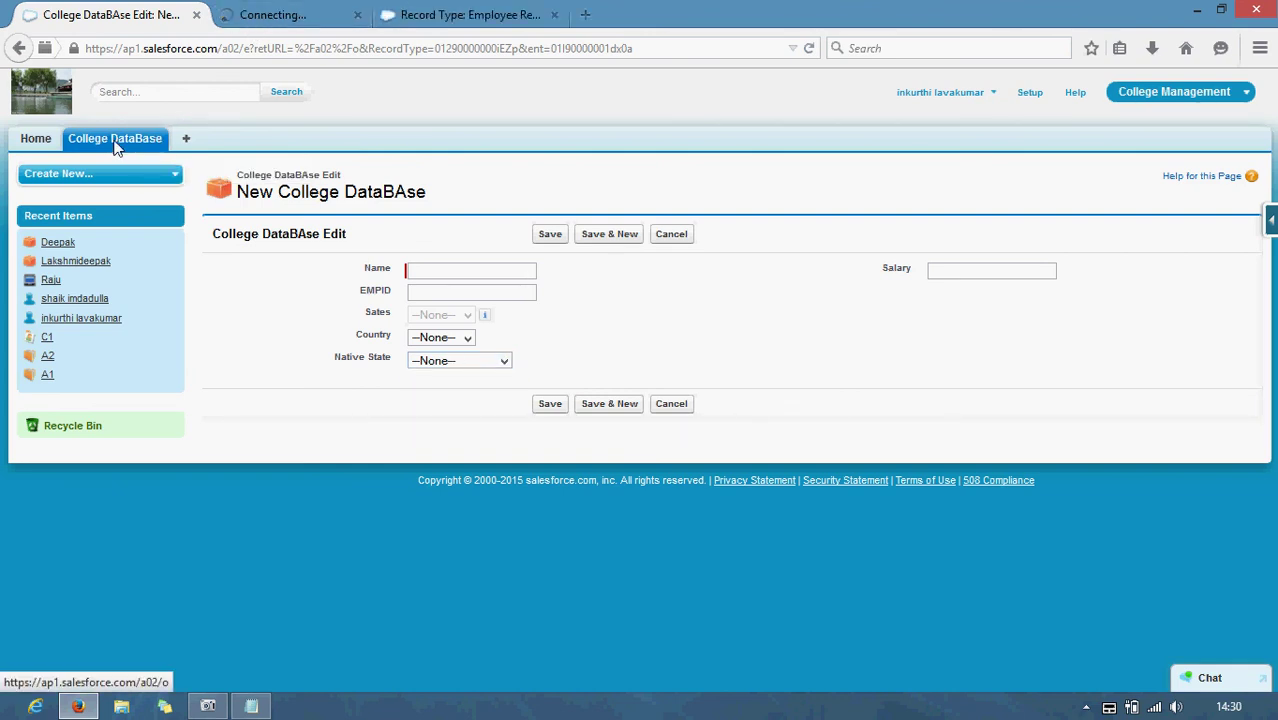
{"action": "left_click", "coordinate": [315, 12]}
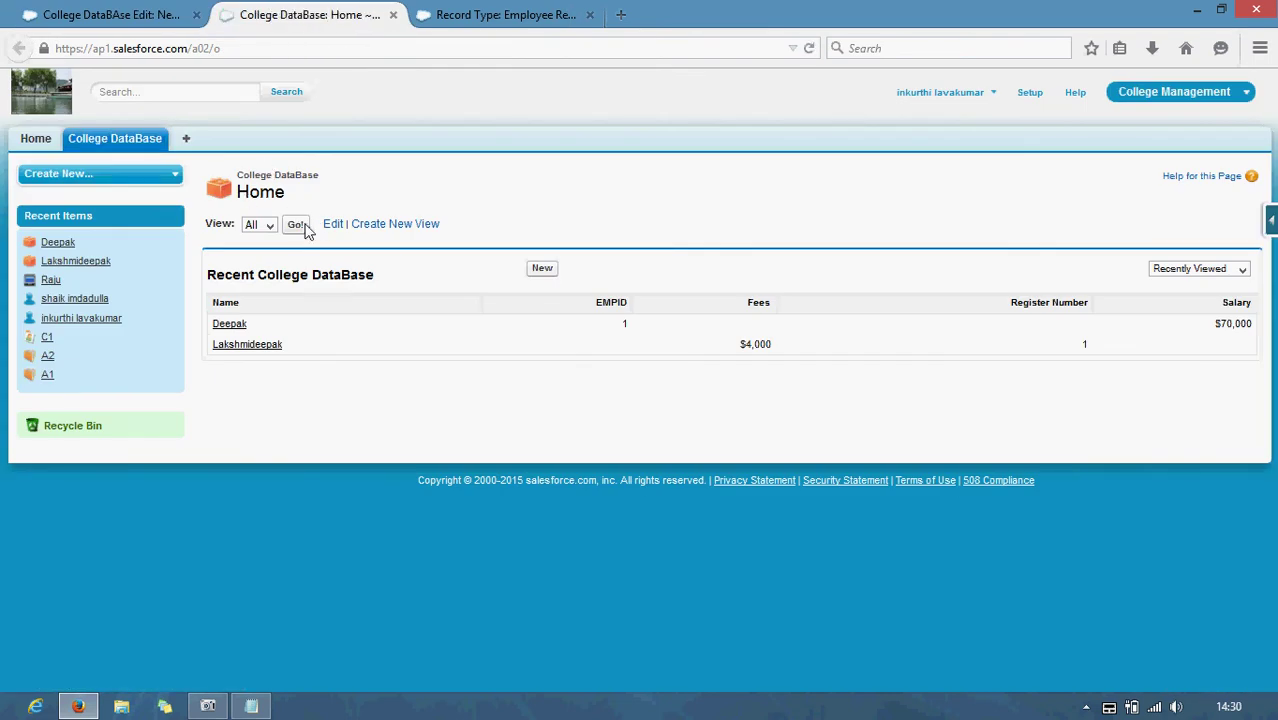
{"action": "left_click", "coordinate": [542, 268]}
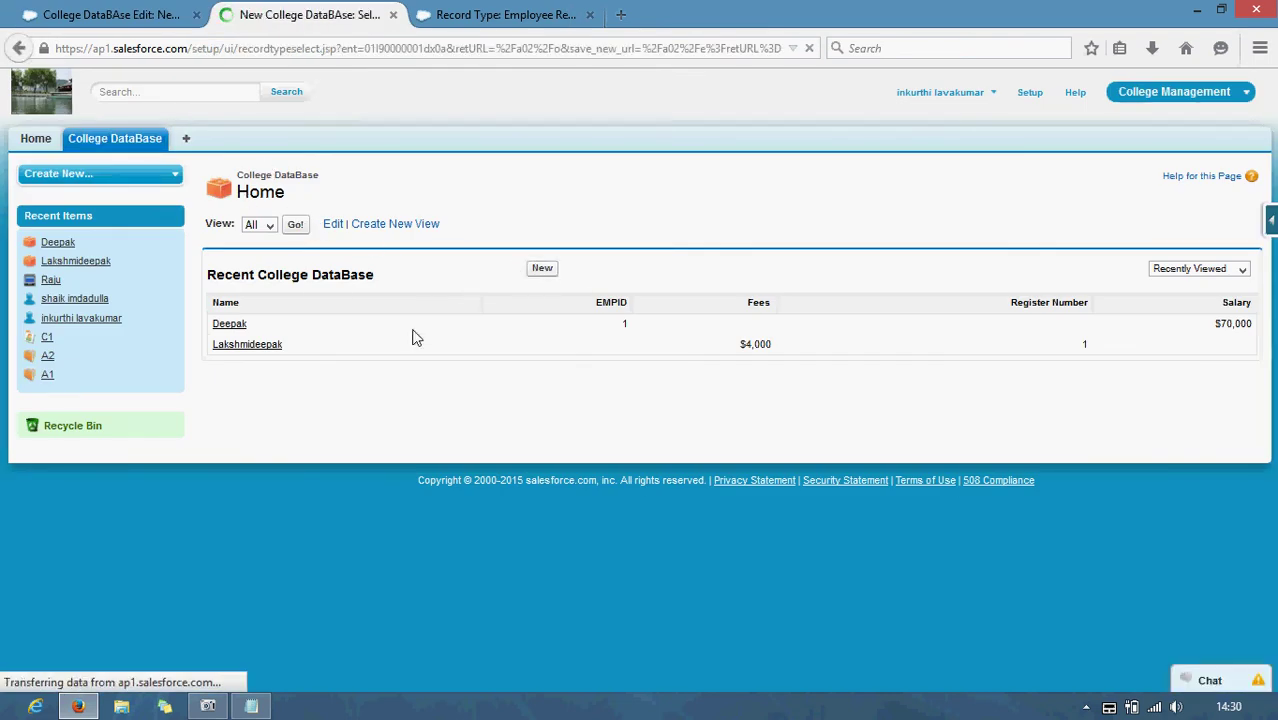
{"action": "left_click", "coordinate": [556, 339]}
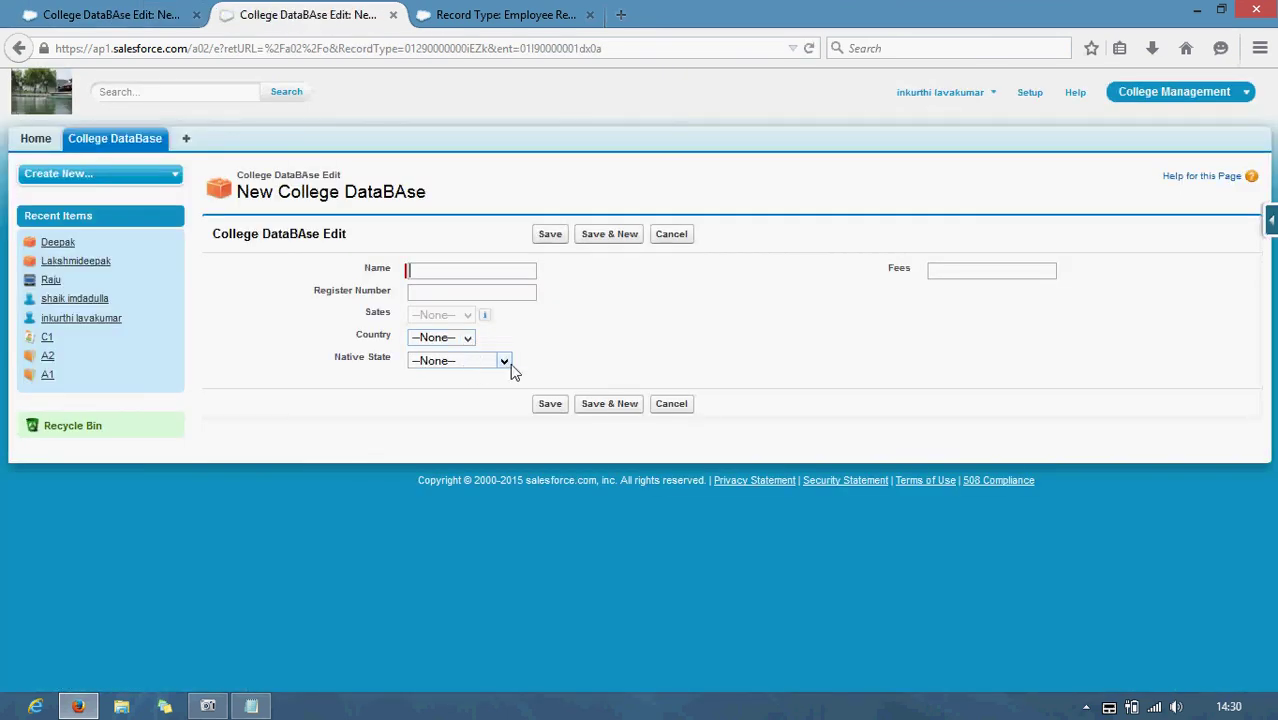
{"action": "left_click", "coordinate": [505, 365]}
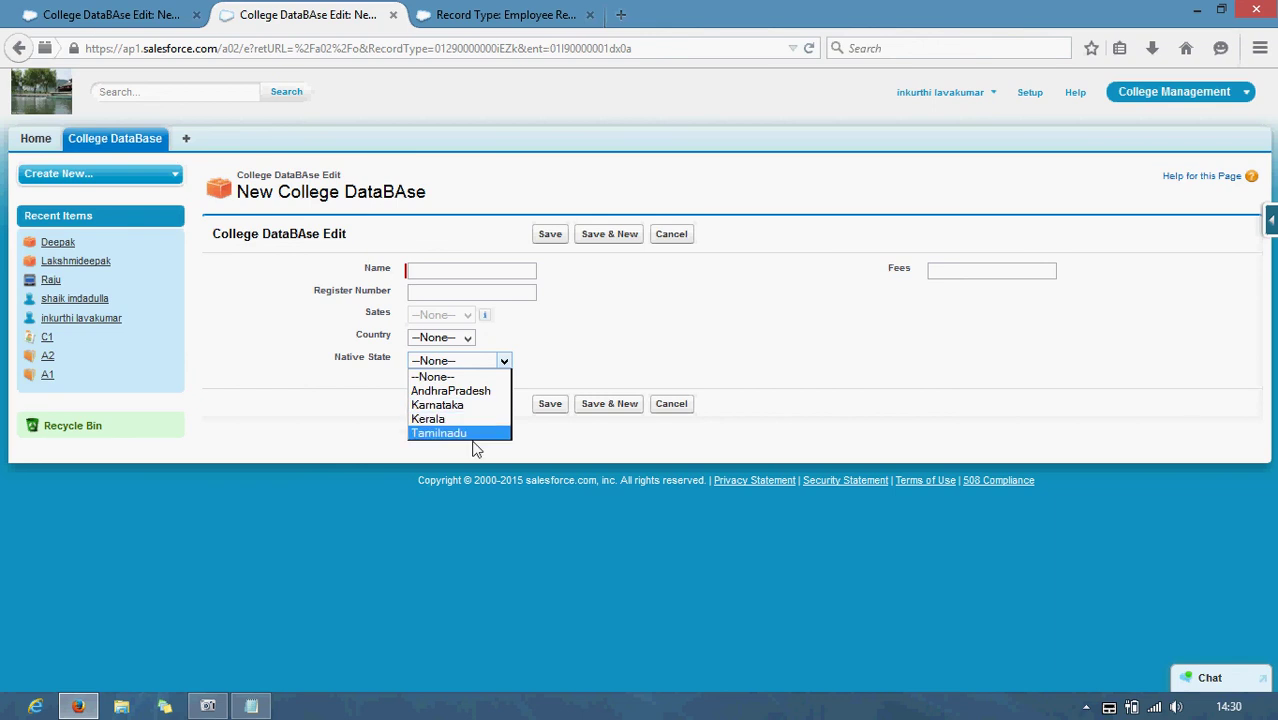
- Go back to the open Employee Record entry form to compare its Native State choices with the student form
{"action": "left_click", "coordinate": [110, 19]}
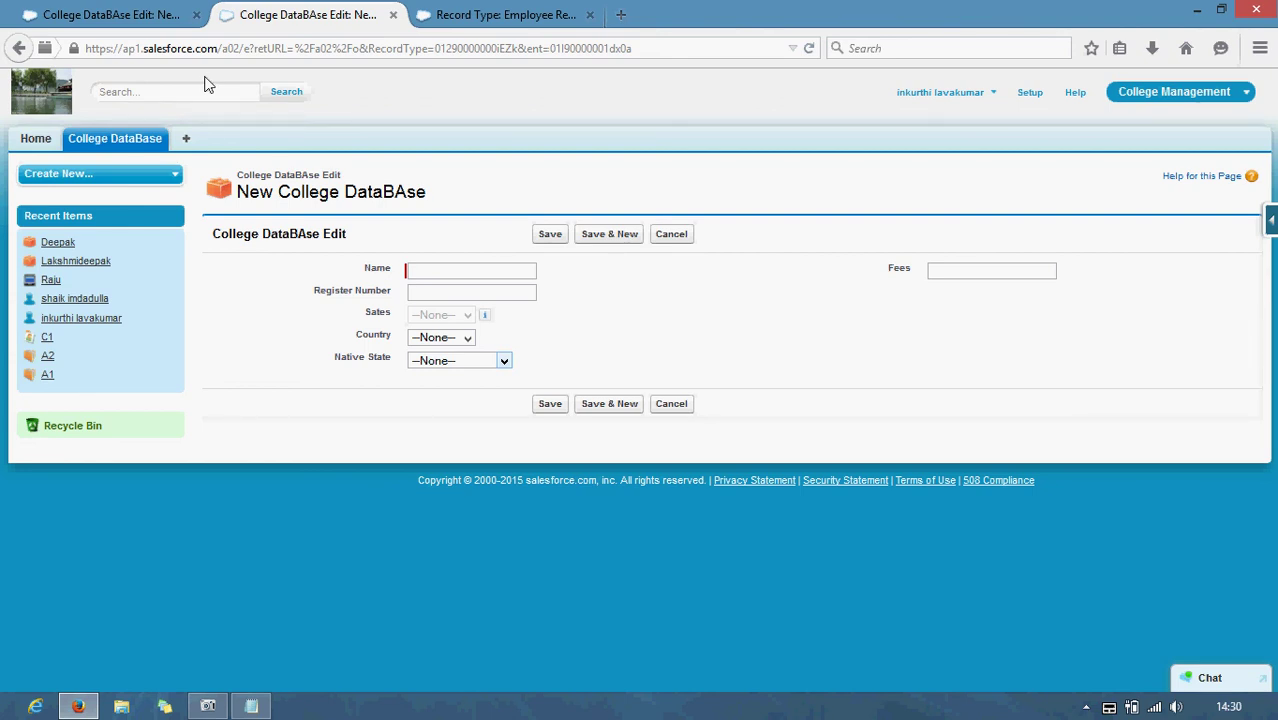
{"action": "left_click", "coordinate": [130, 10]}
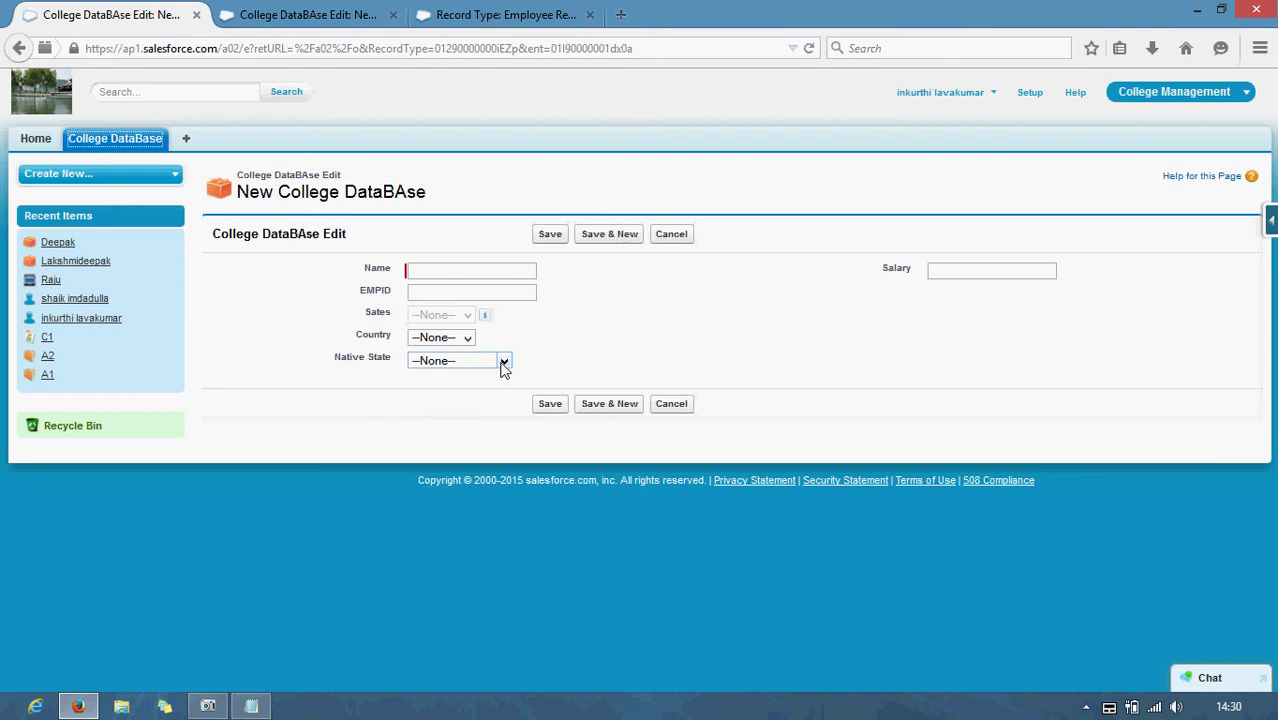